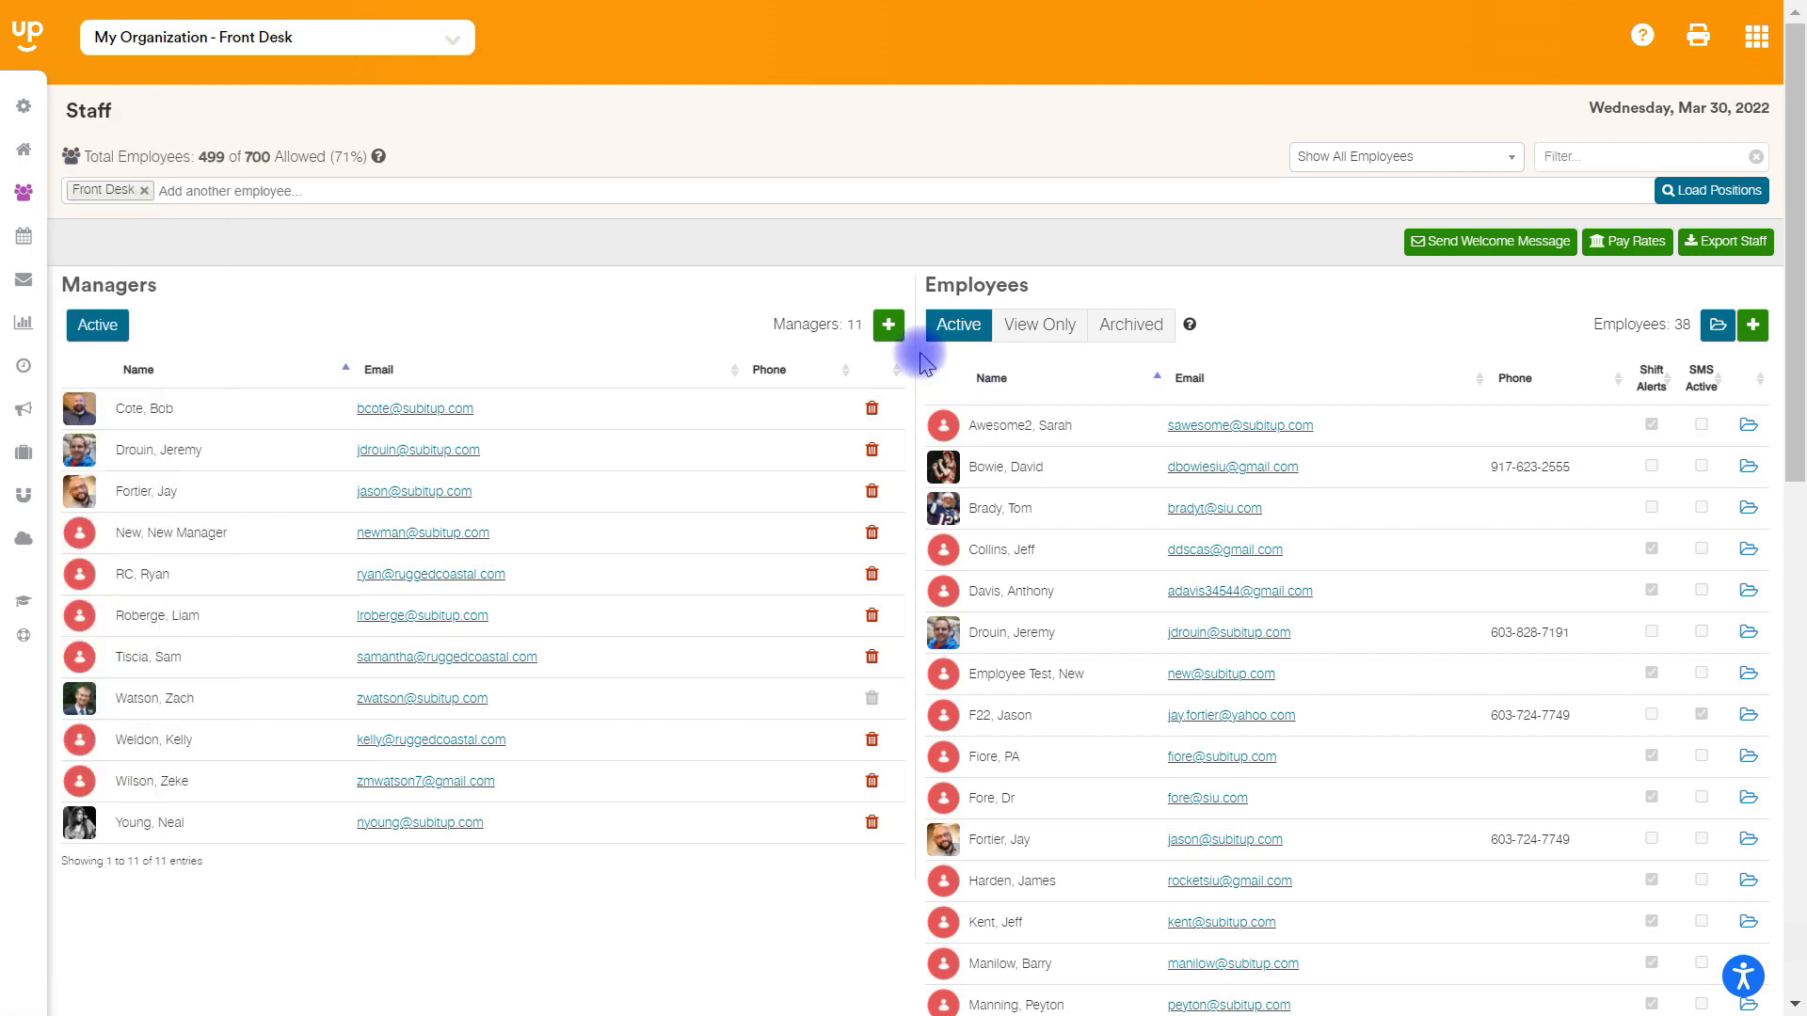
# - Open the bulk pay rate tool for staff and set the effective start date to 04/11/2022
pyautogui.click(1622, 247)
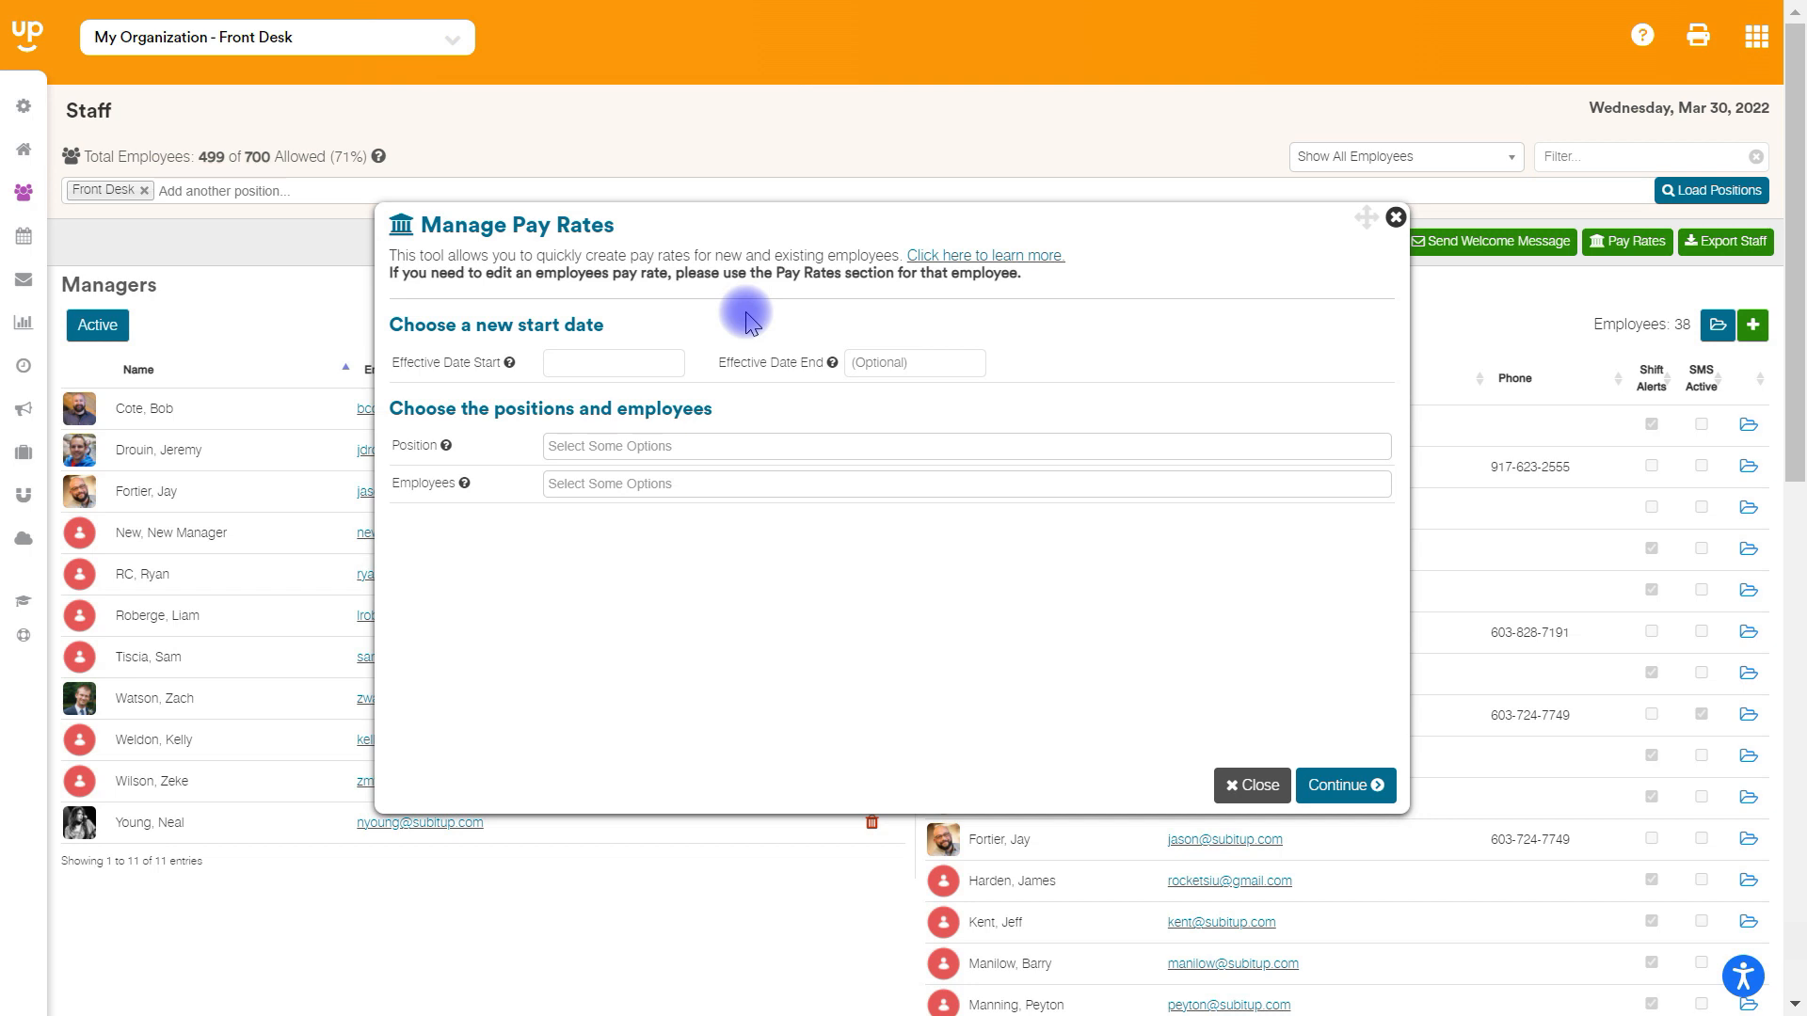
pyautogui.click(597, 362)
pyautogui.click(801, 398)
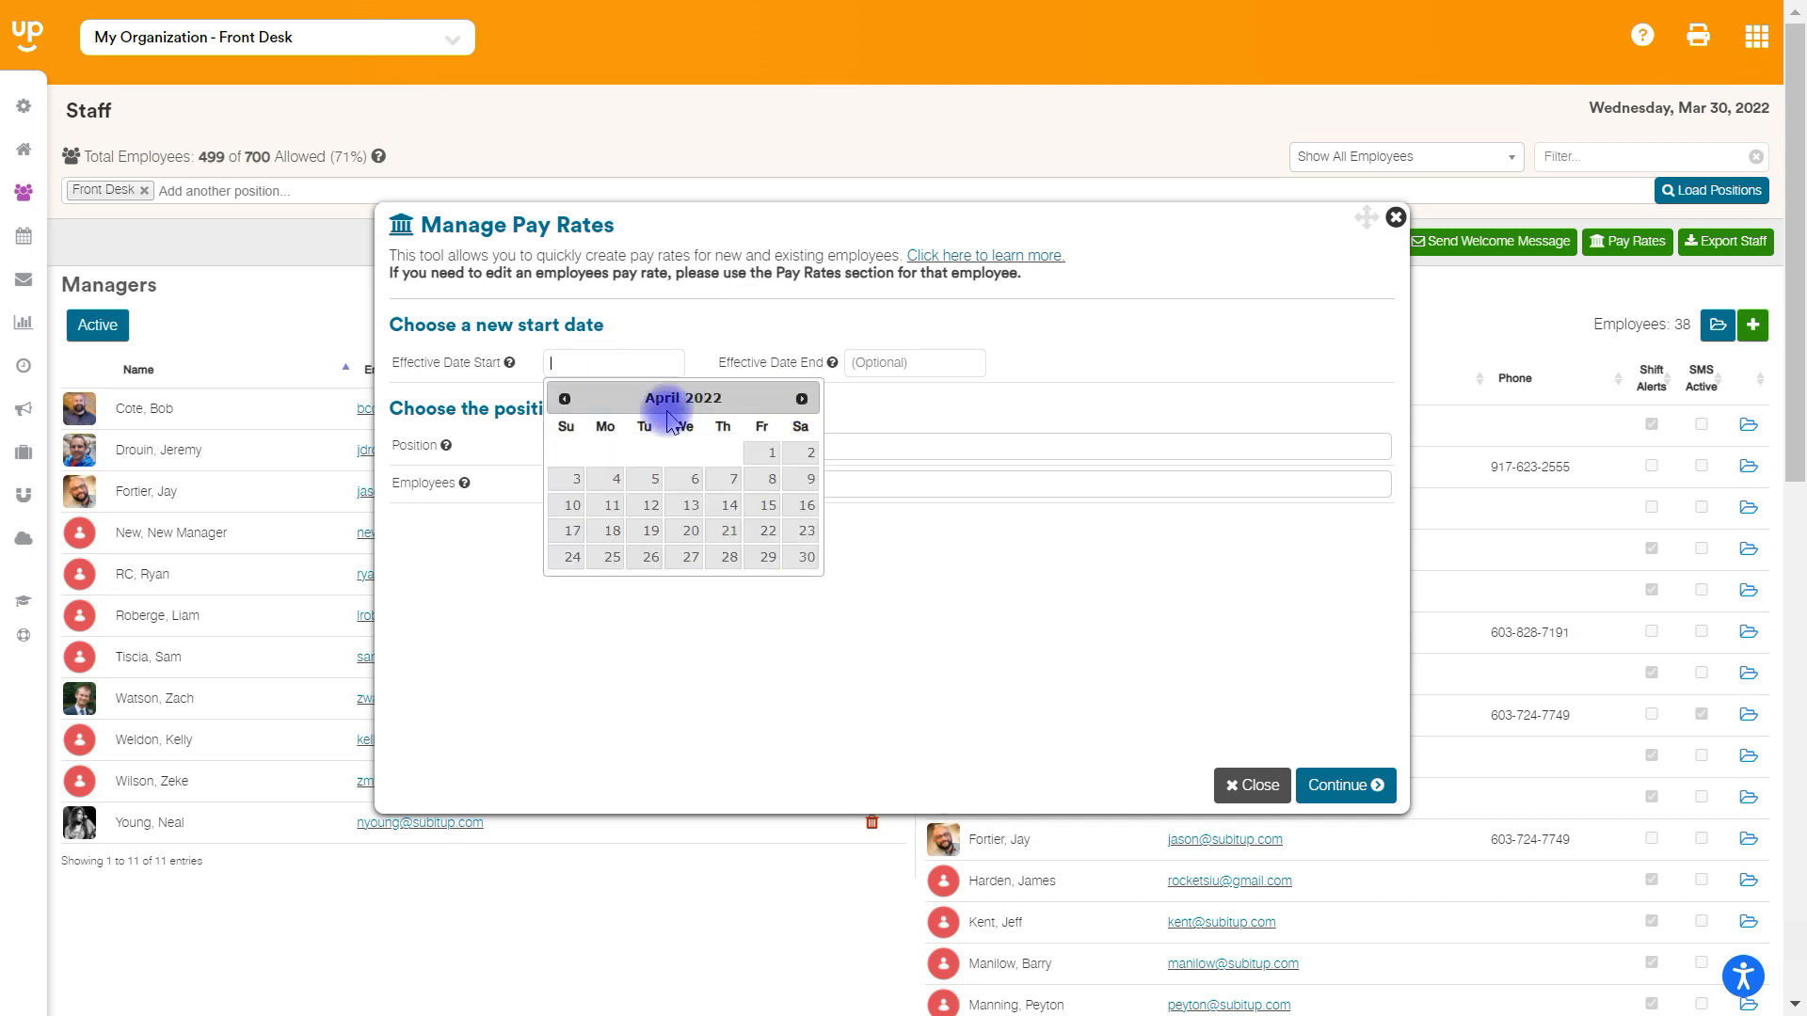
pyautogui.click(612, 506)
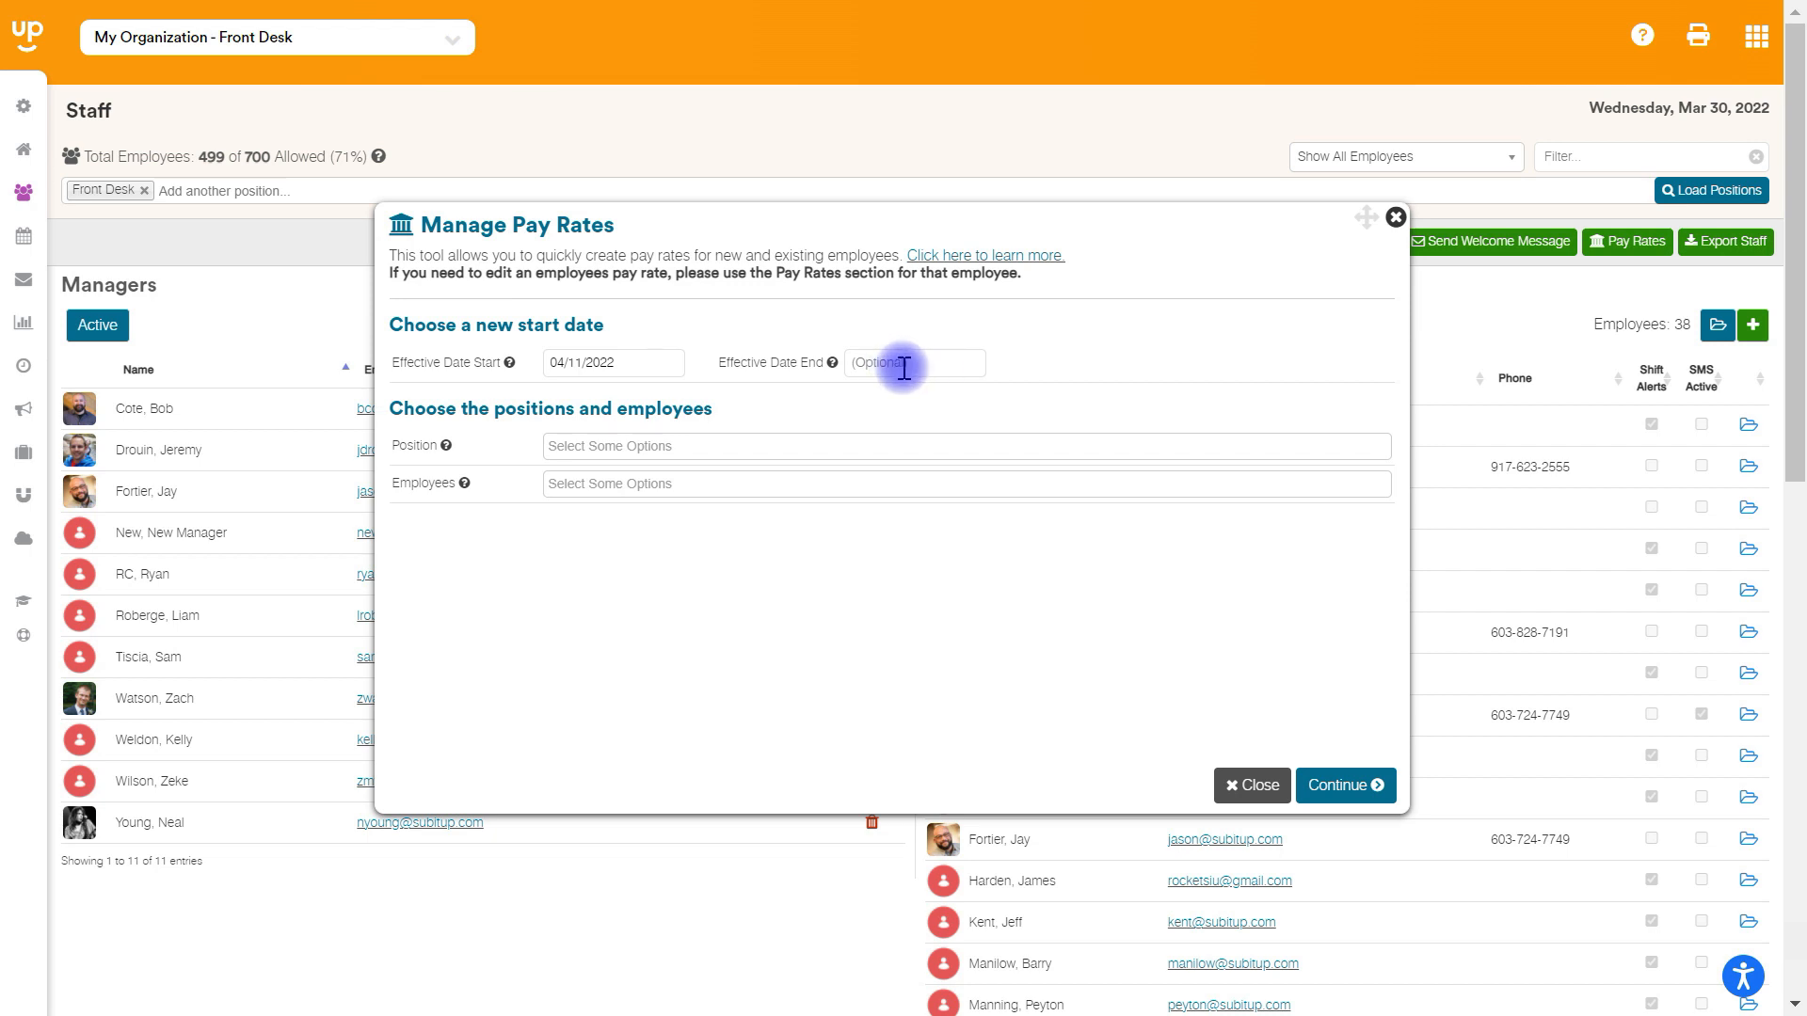
# - Choose the Front Desk position and All Employees as the target of the pay rate change
pyautogui.click(703, 446)
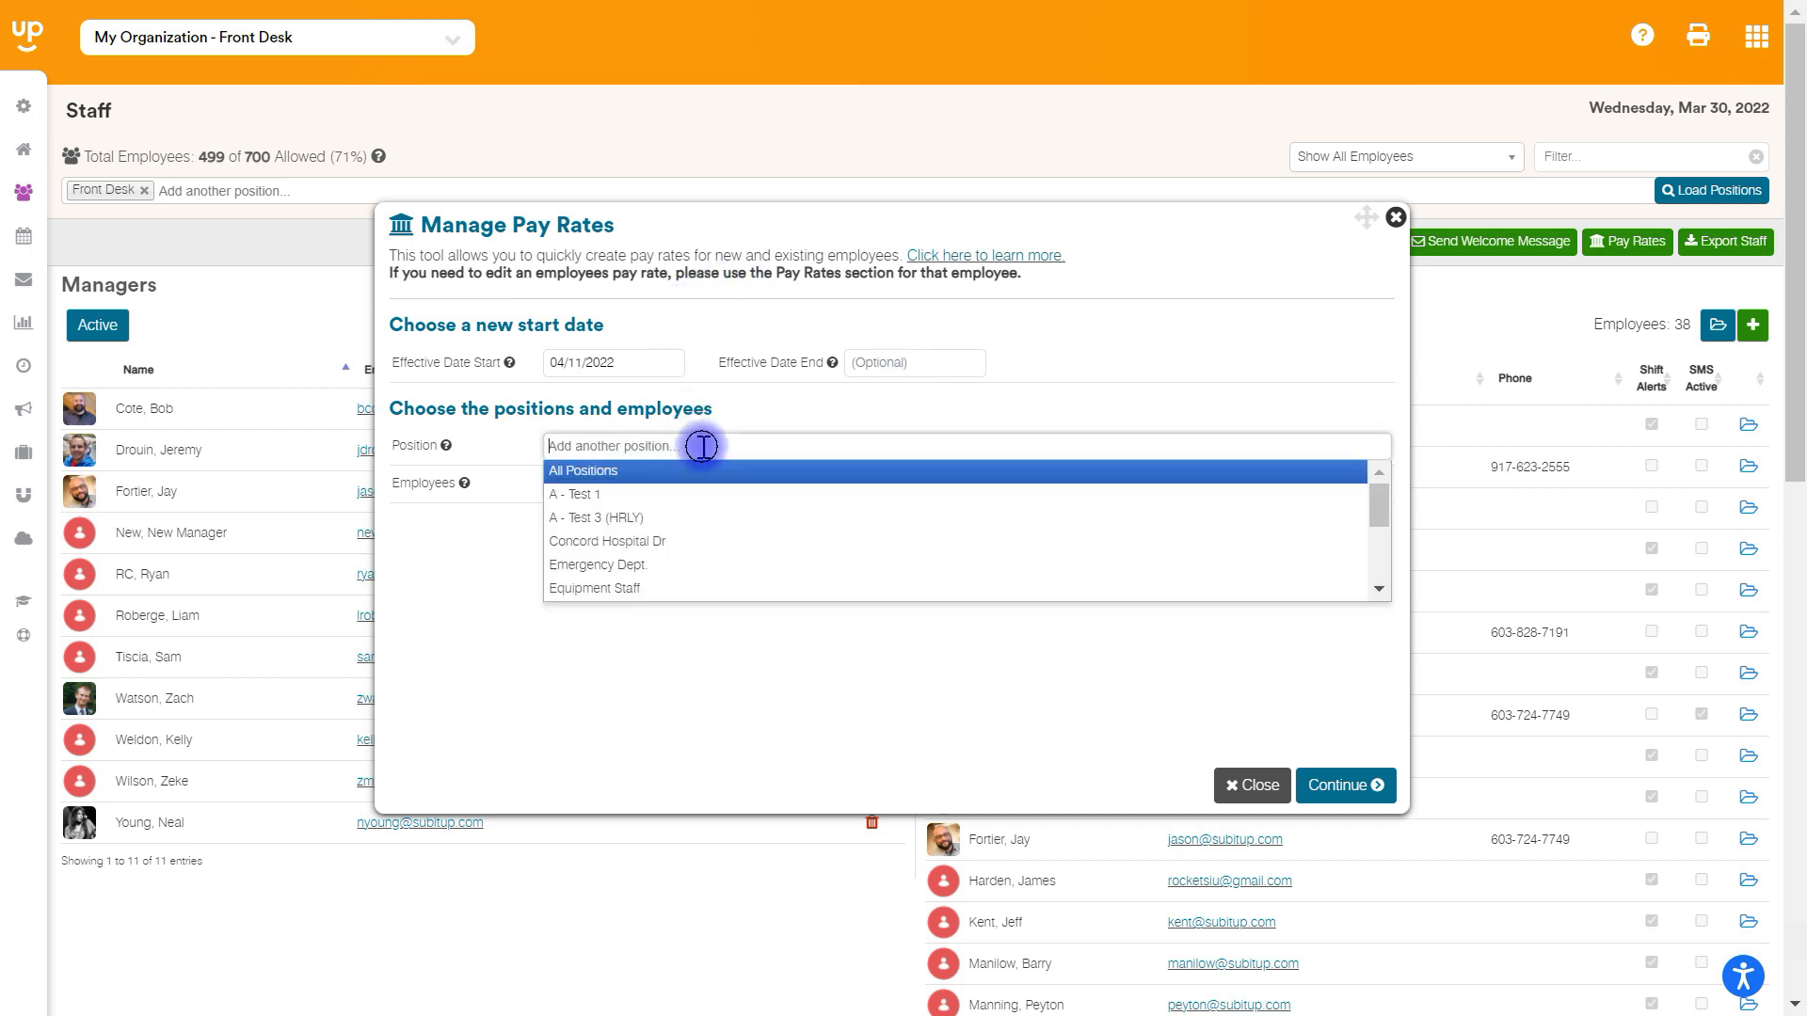
pyautogui.write('fron')
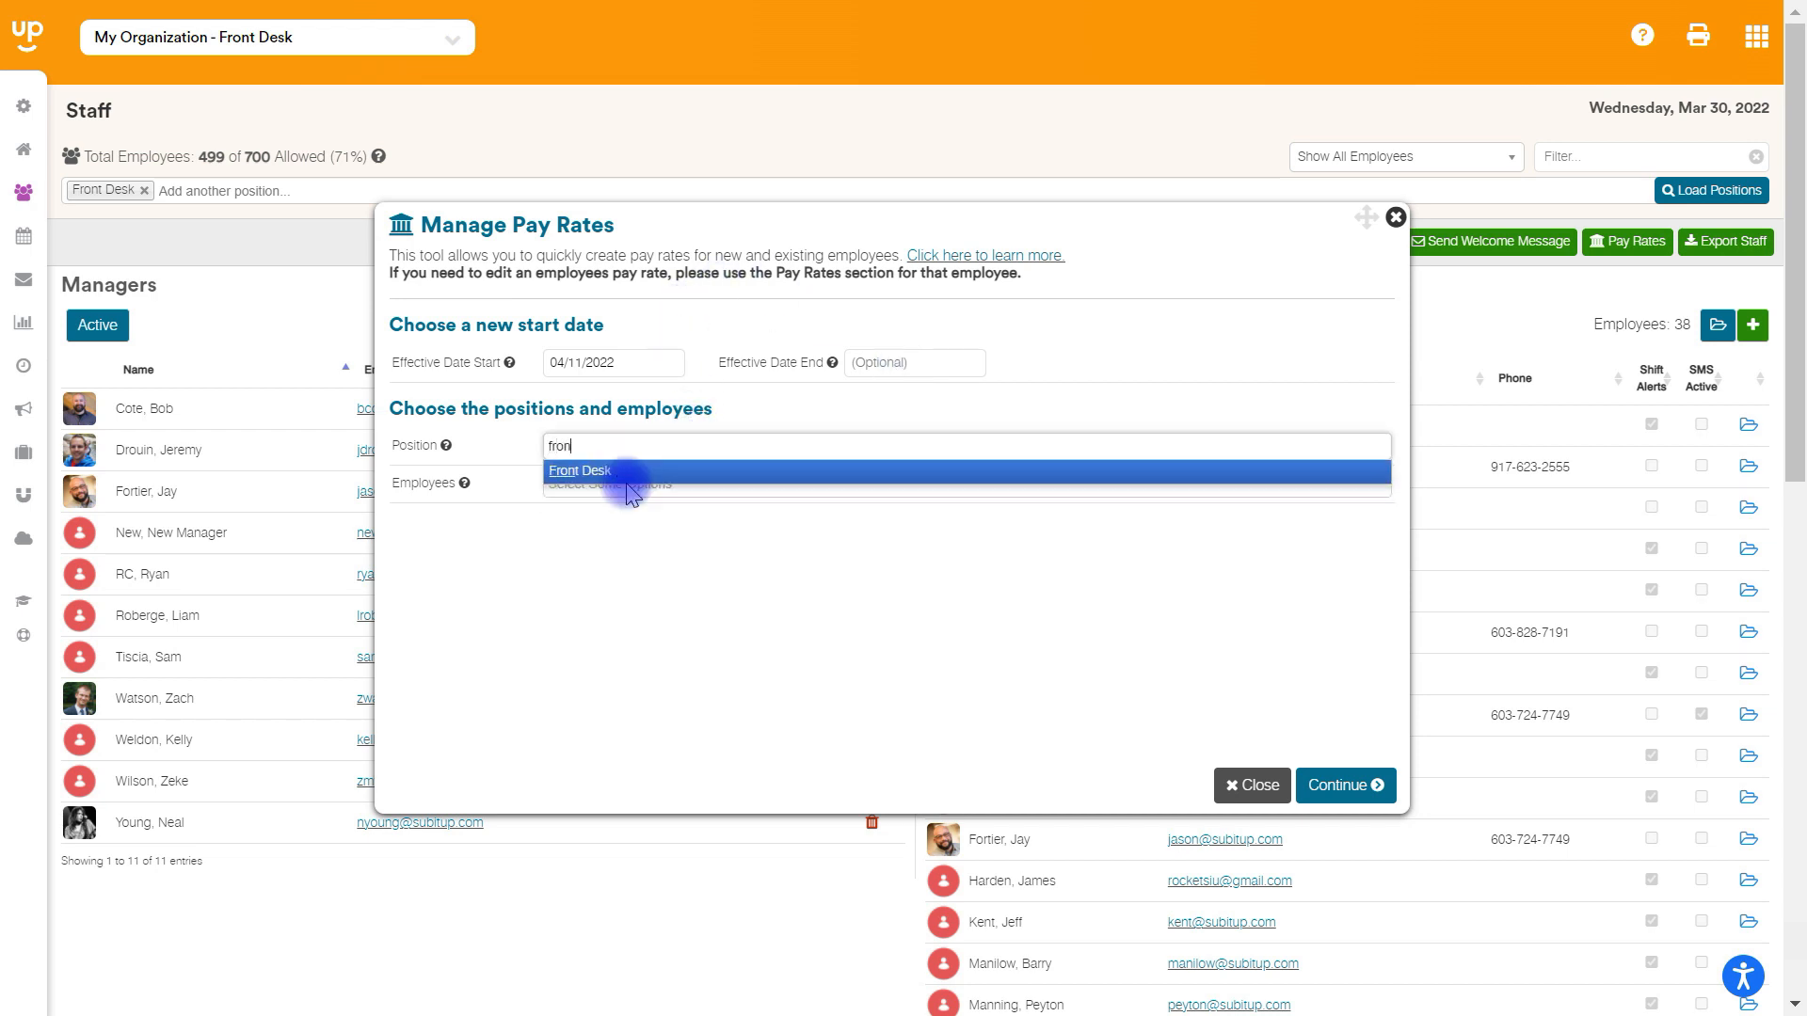
pyautogui.click(648, 478)
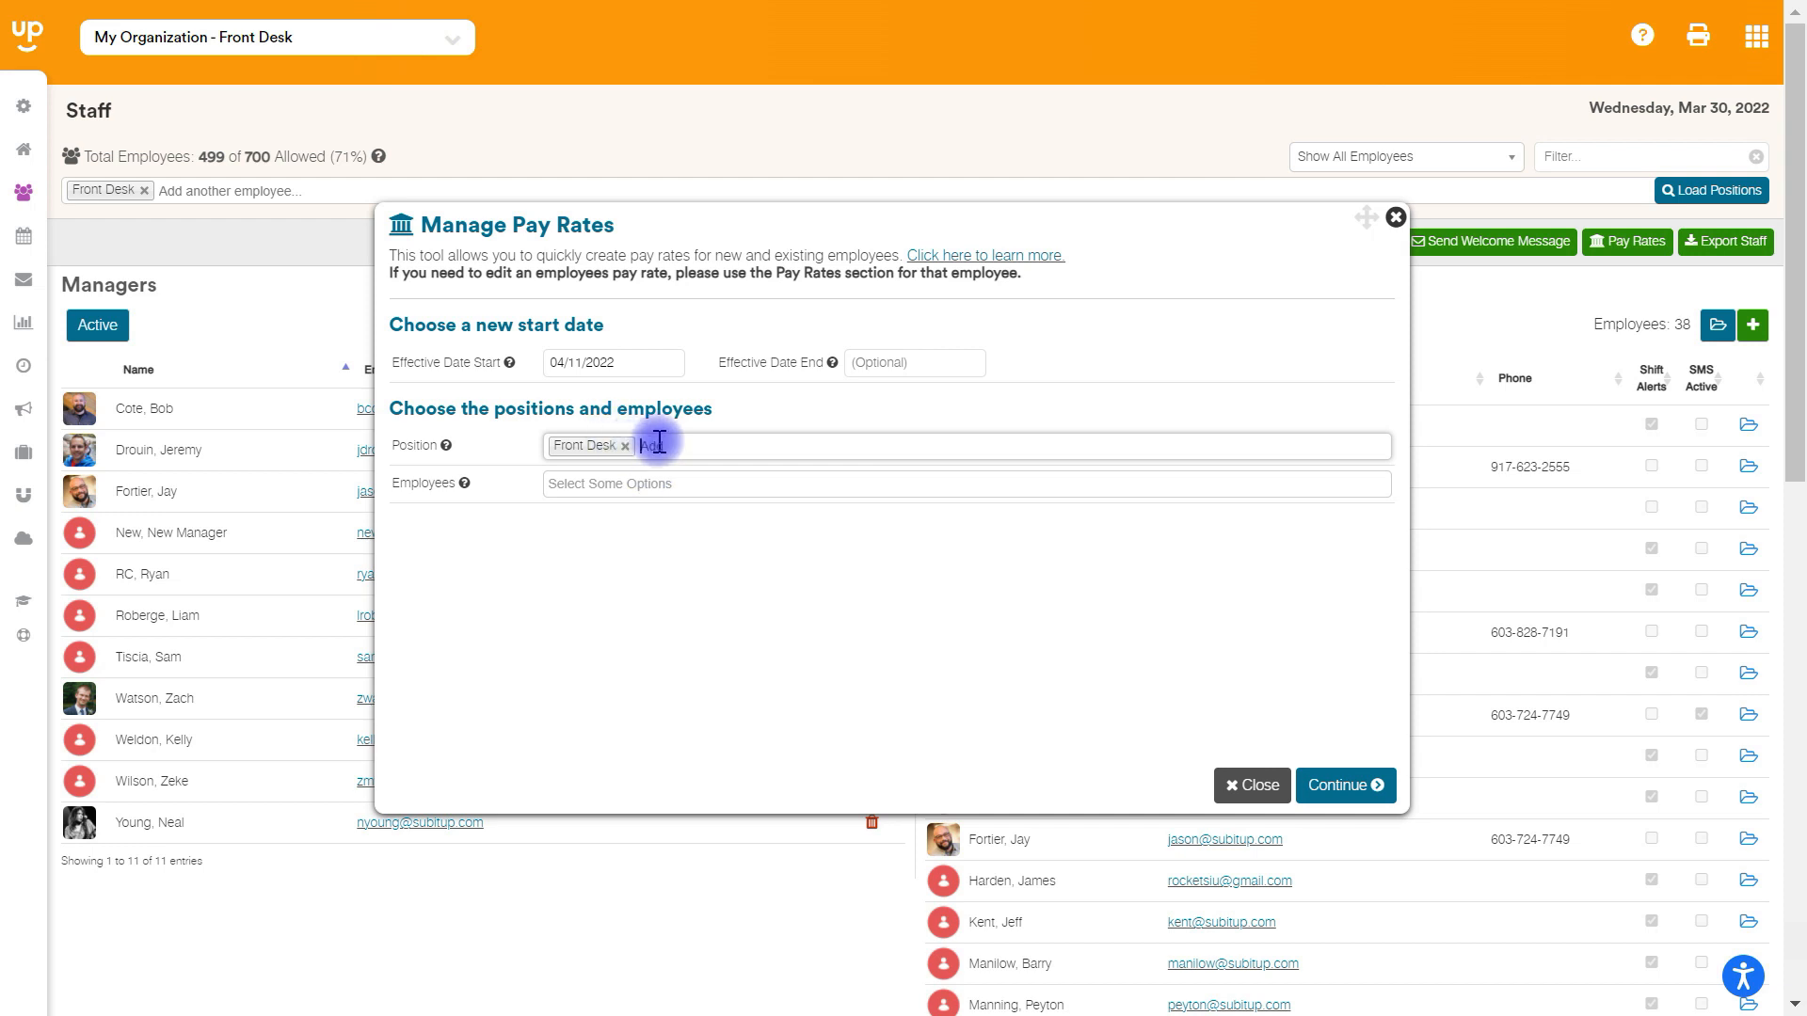
pyautogui.click(670, 486)
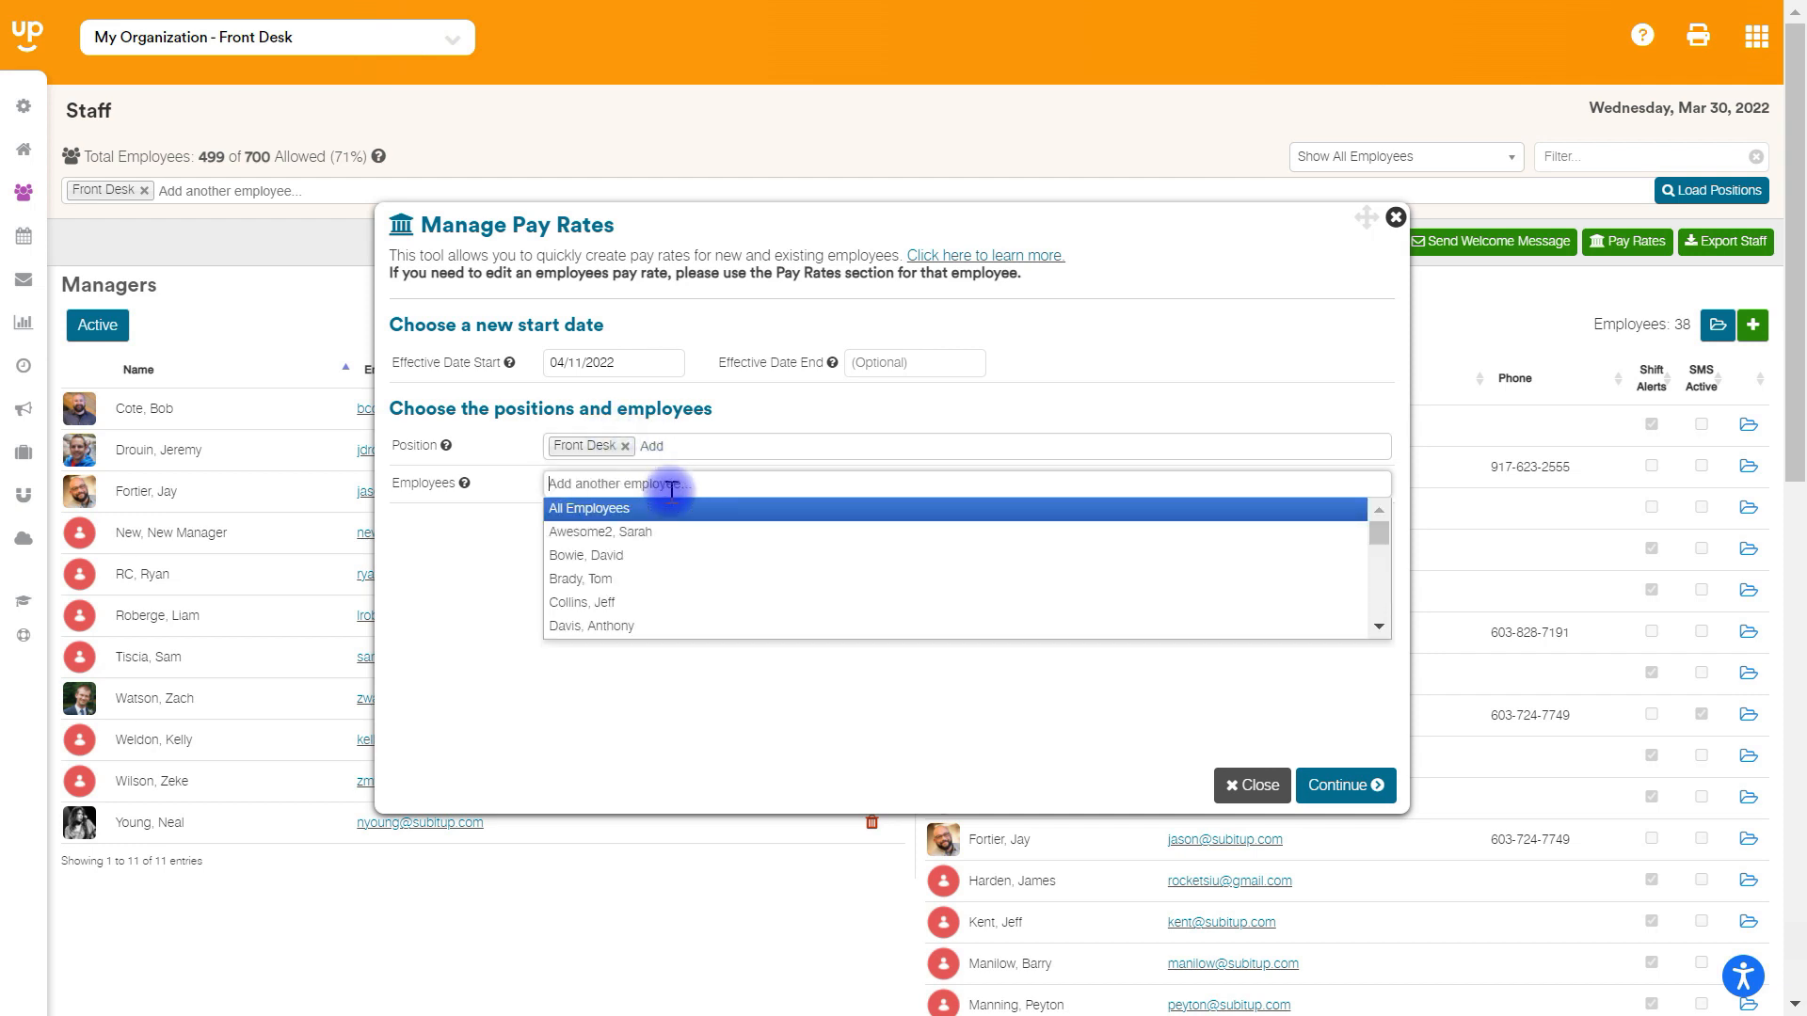
pyautogui.click(608, 513)
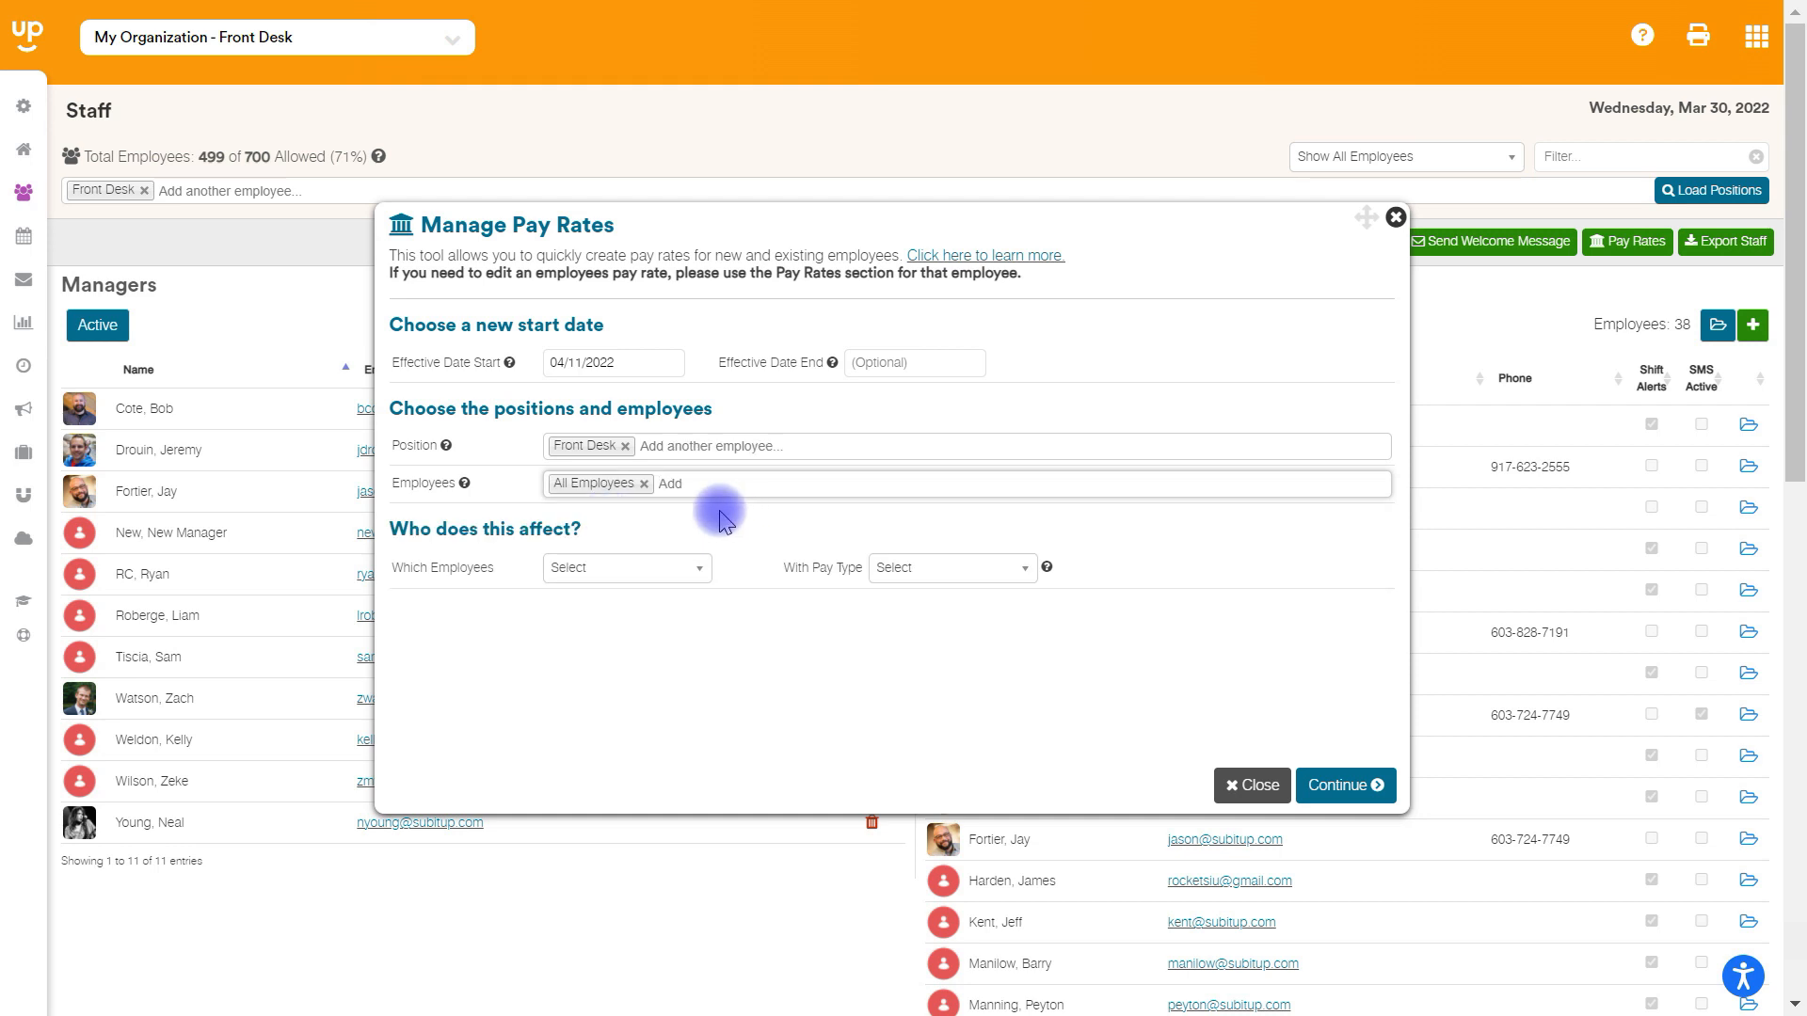
# - Limit the change to employees with current rate and the Hourly Wage pay type
pyautogui.click(602, 571)
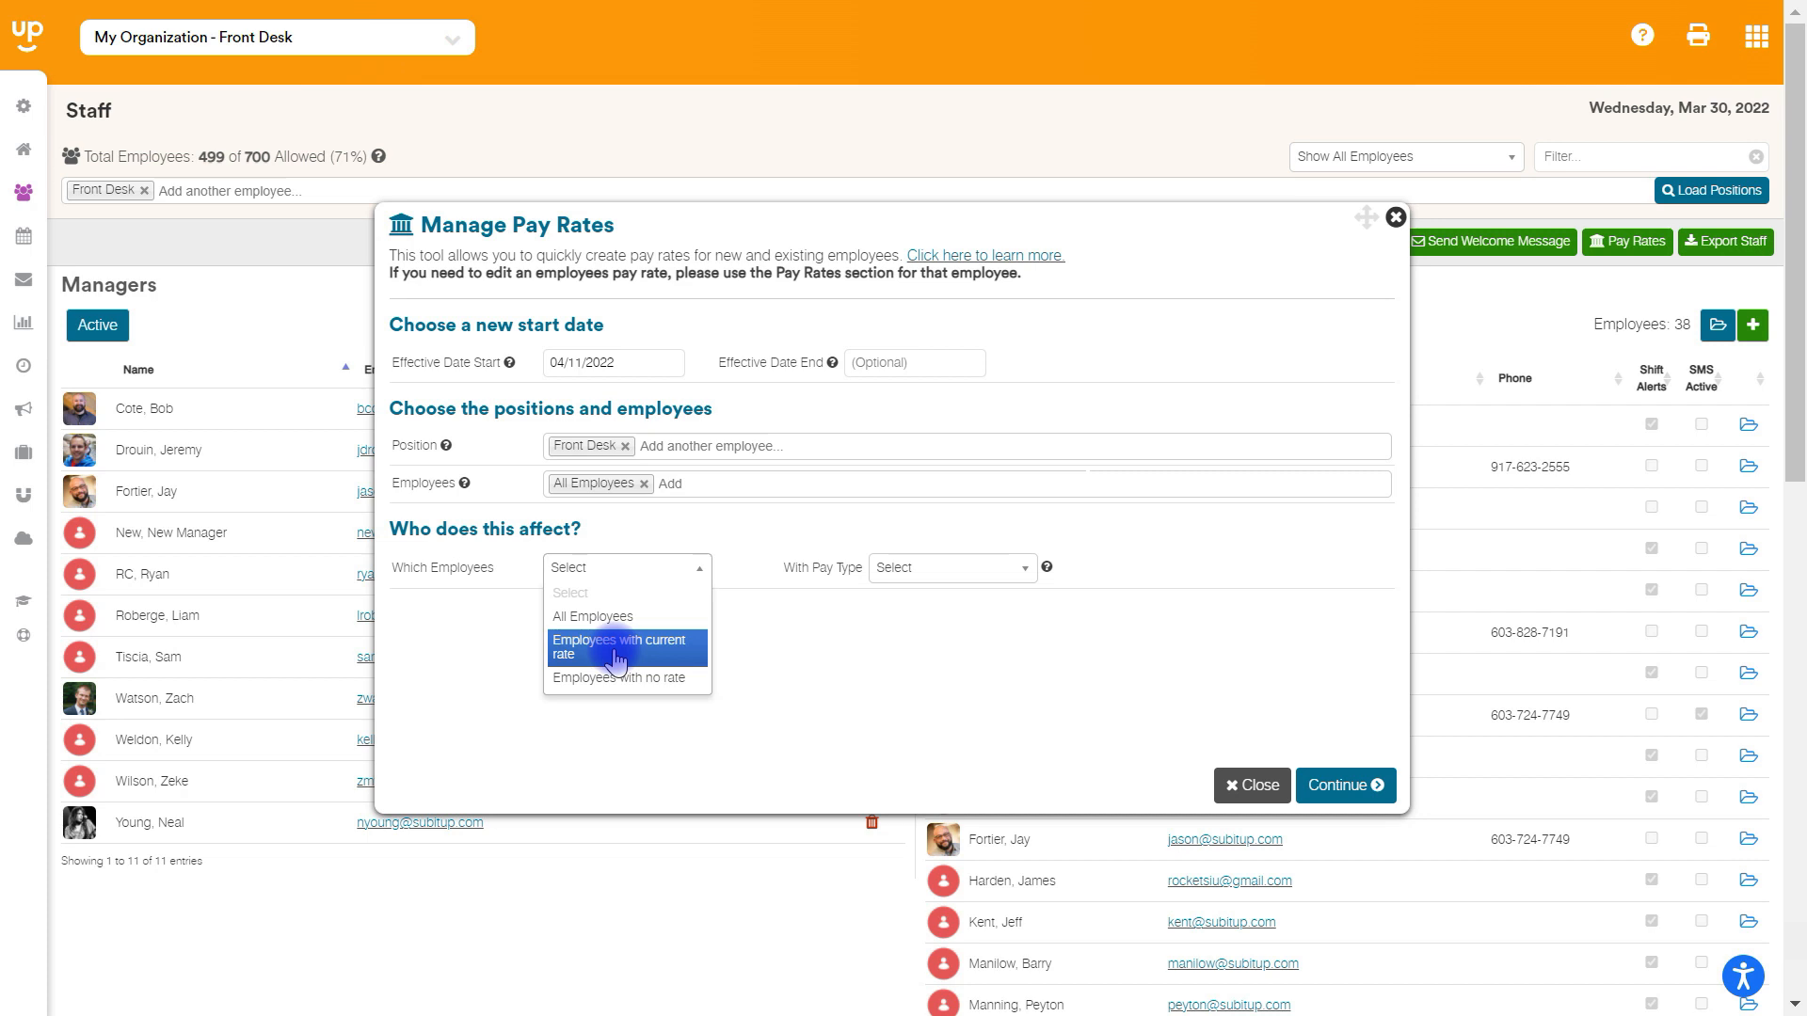
pyautogui.click(616, 649)
pyautogui.click(977, 566)
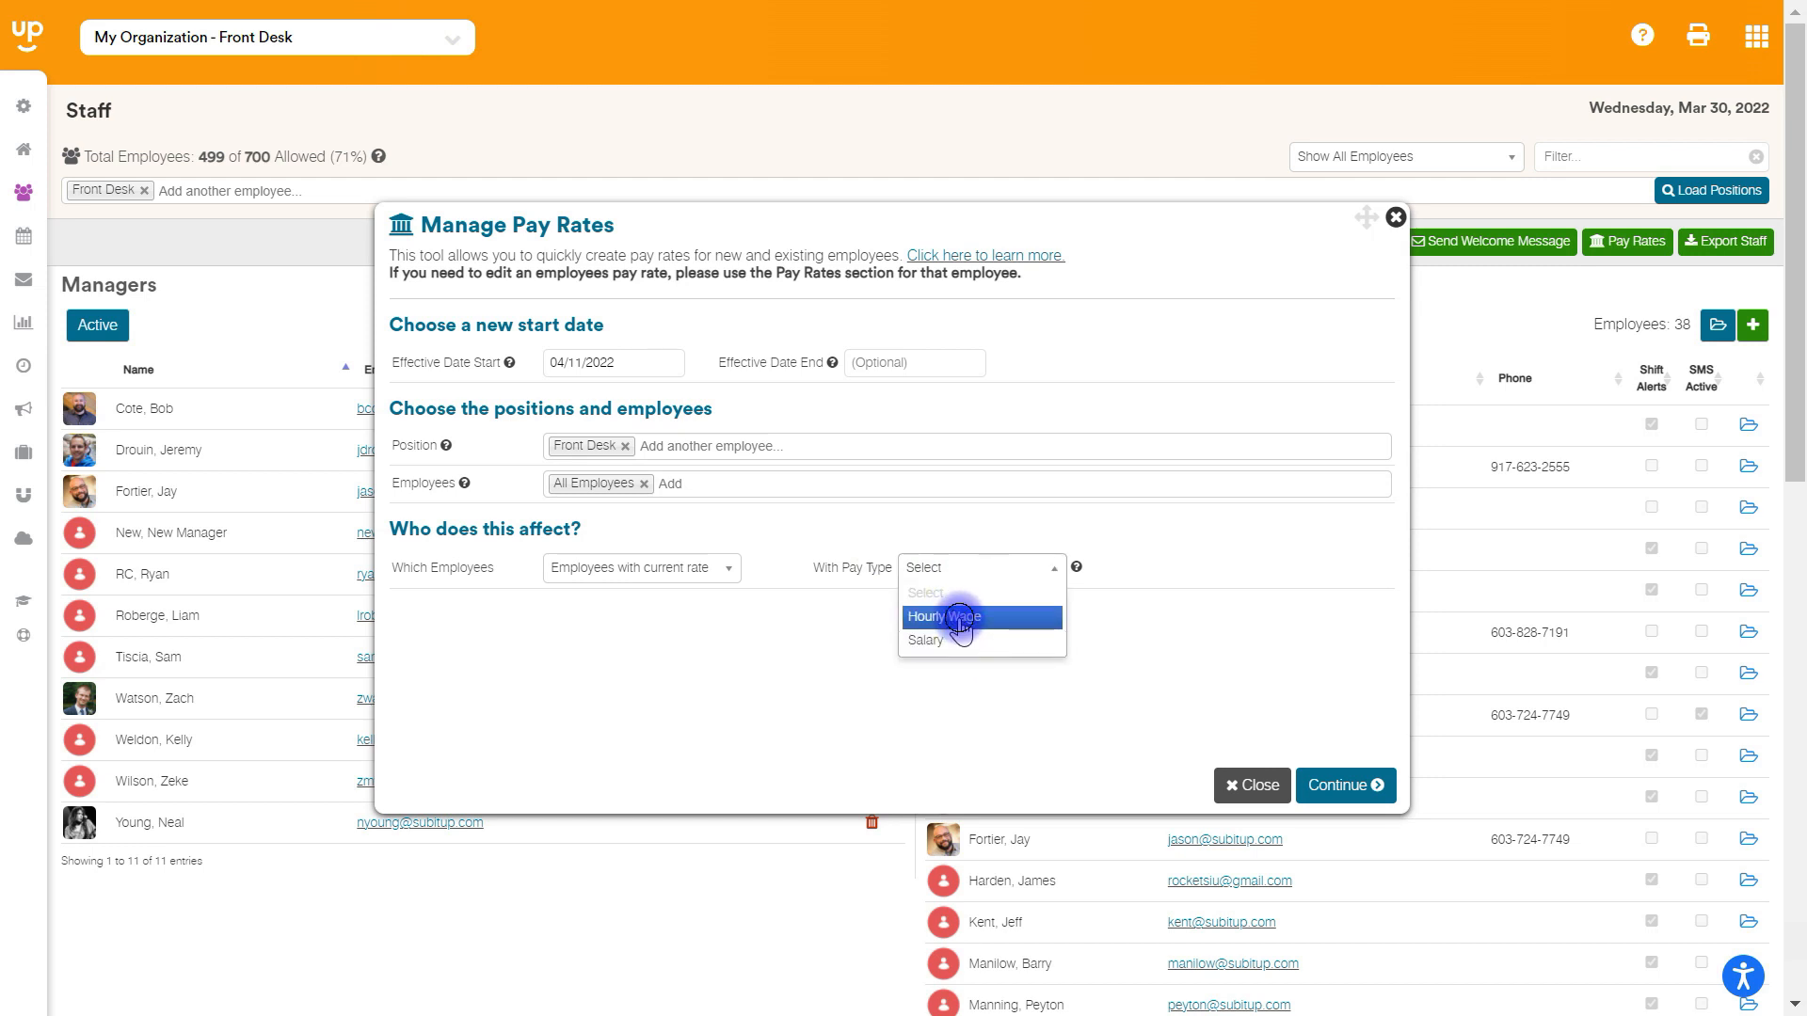
pyautogui.click(960, 617)
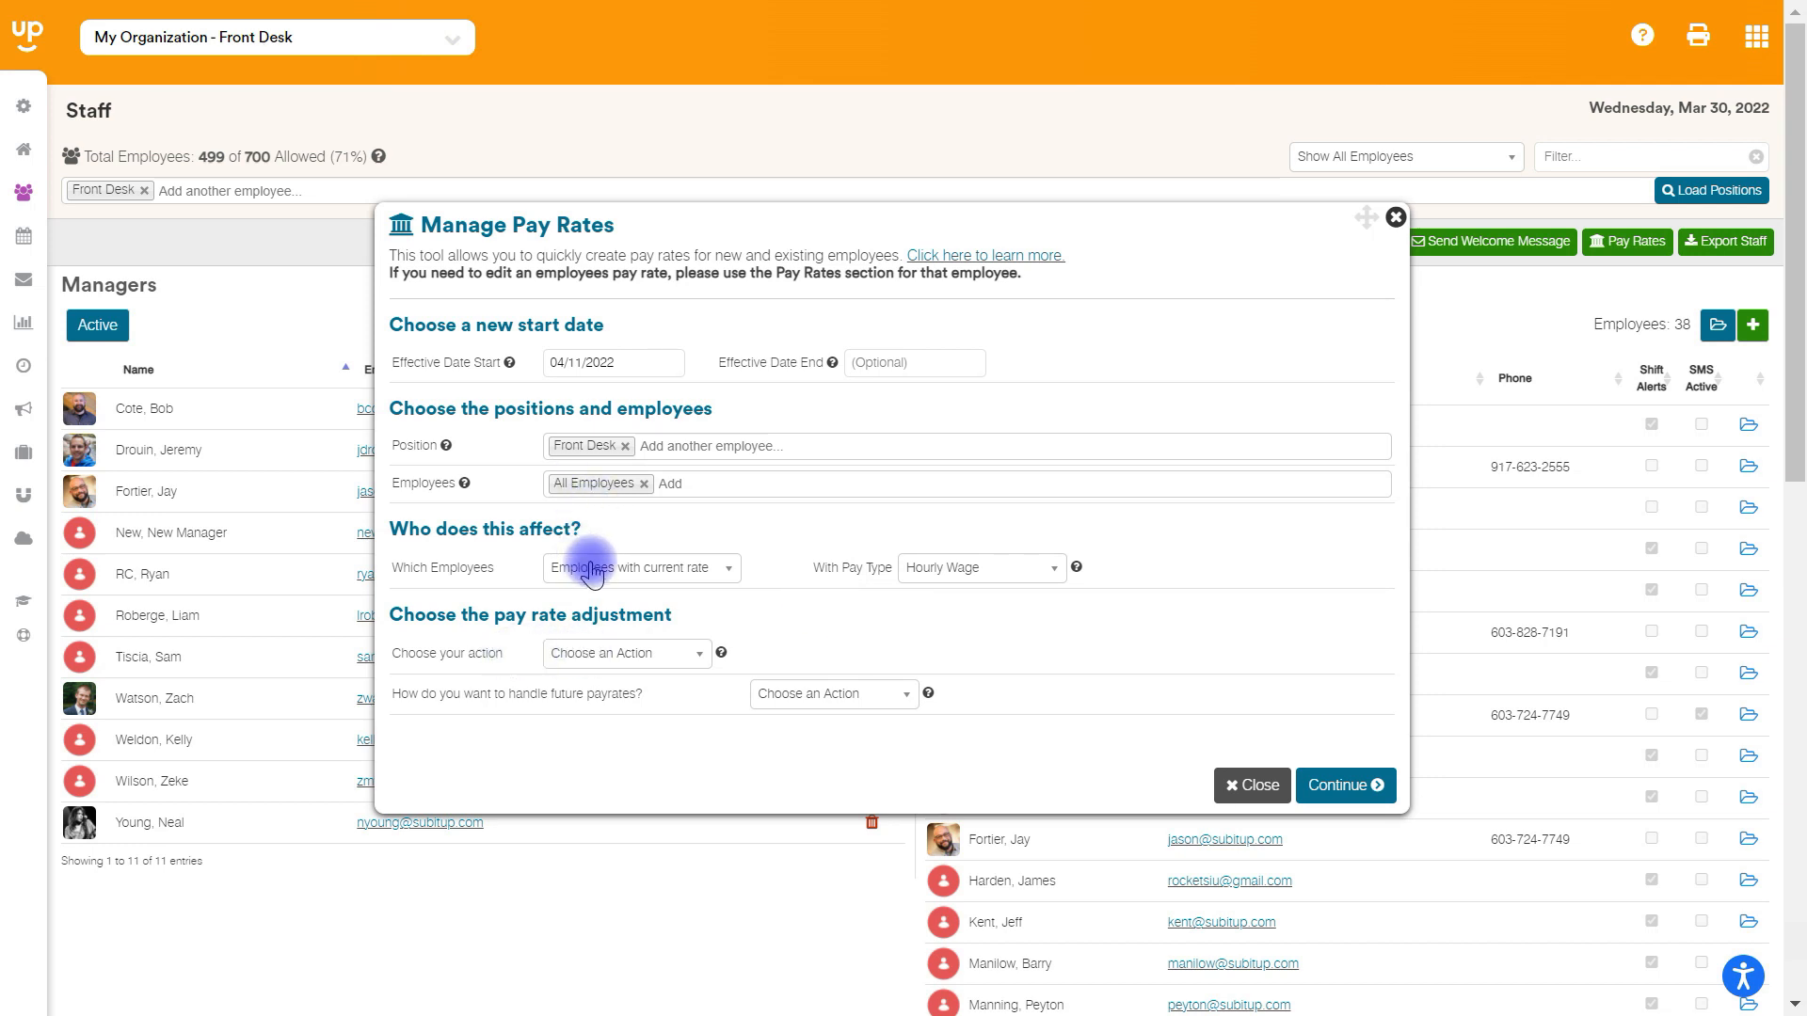
# - Set the adjustment to increase by a percentage of 5, choose to delete future pay rates, and continue to the confirmation list
pyautogui.click(608, 653)
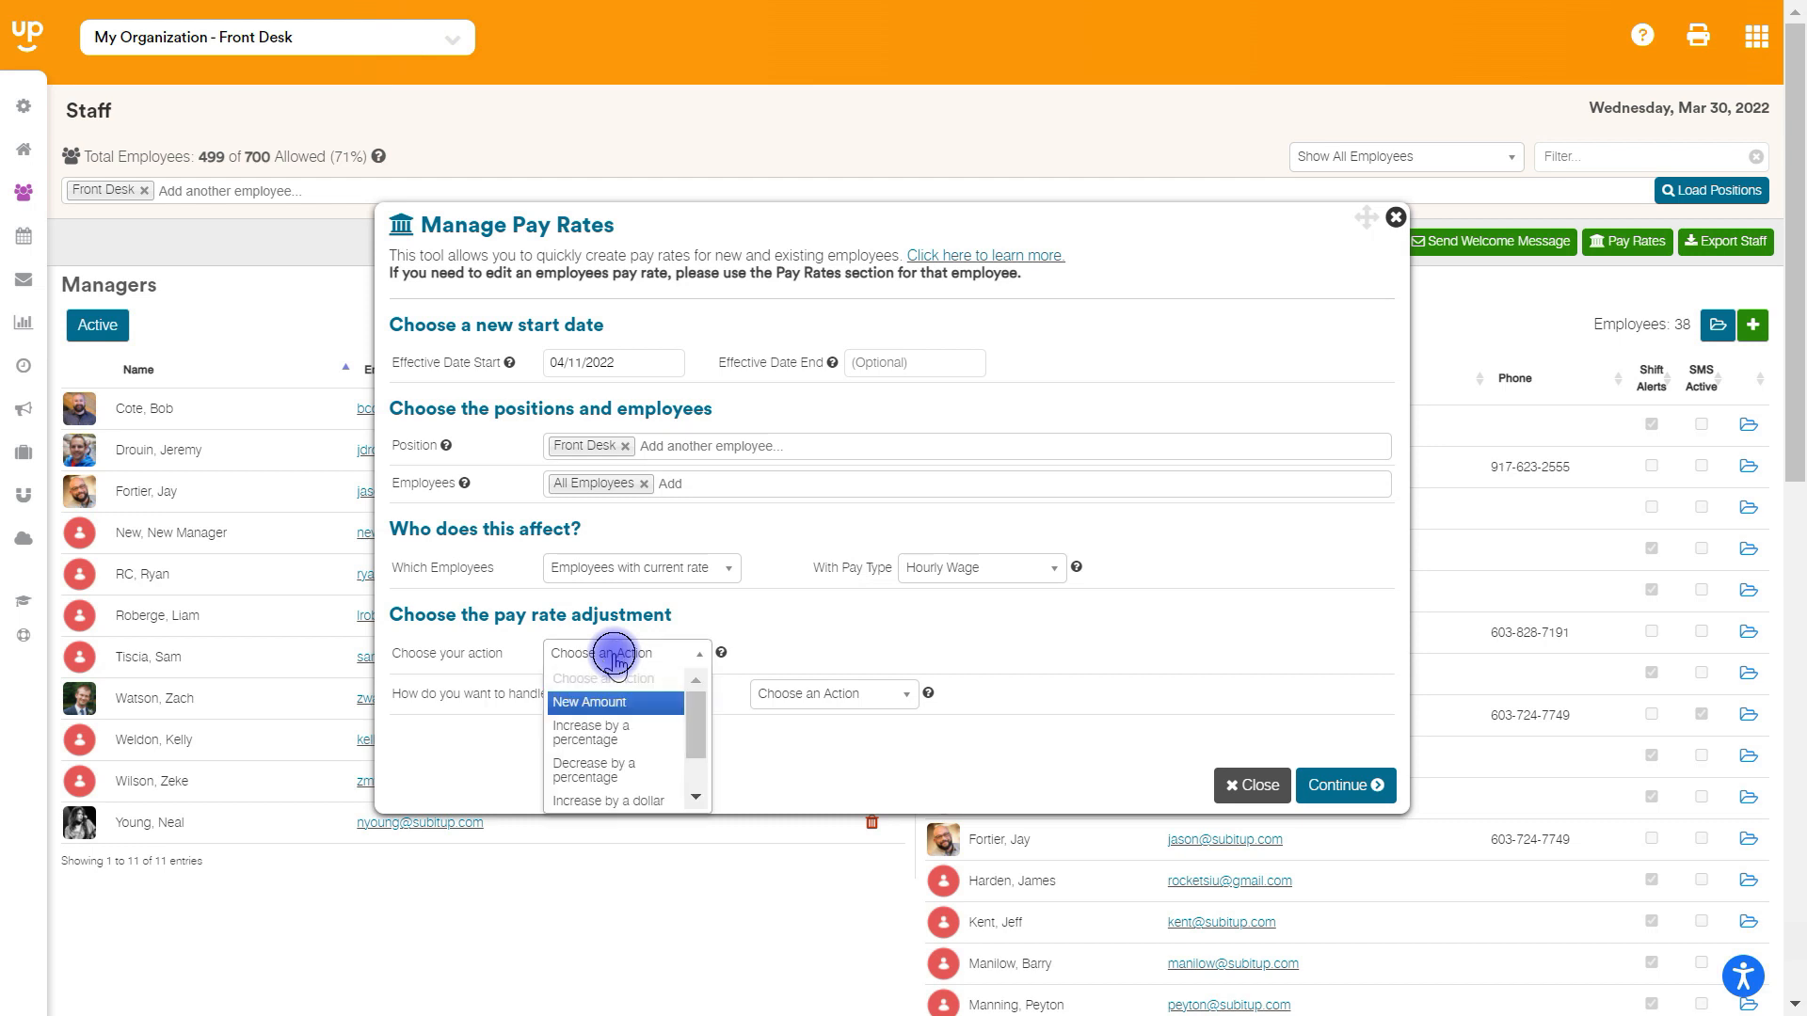
pyautogui.moveTo(692, 726)
pyautogui.mouseDown()
pyautogui.moveTo(701, 760)
pyautogui.moveTo(692, 715)
pyautogui.mouseUp()
pyautogui.click(591, 733)
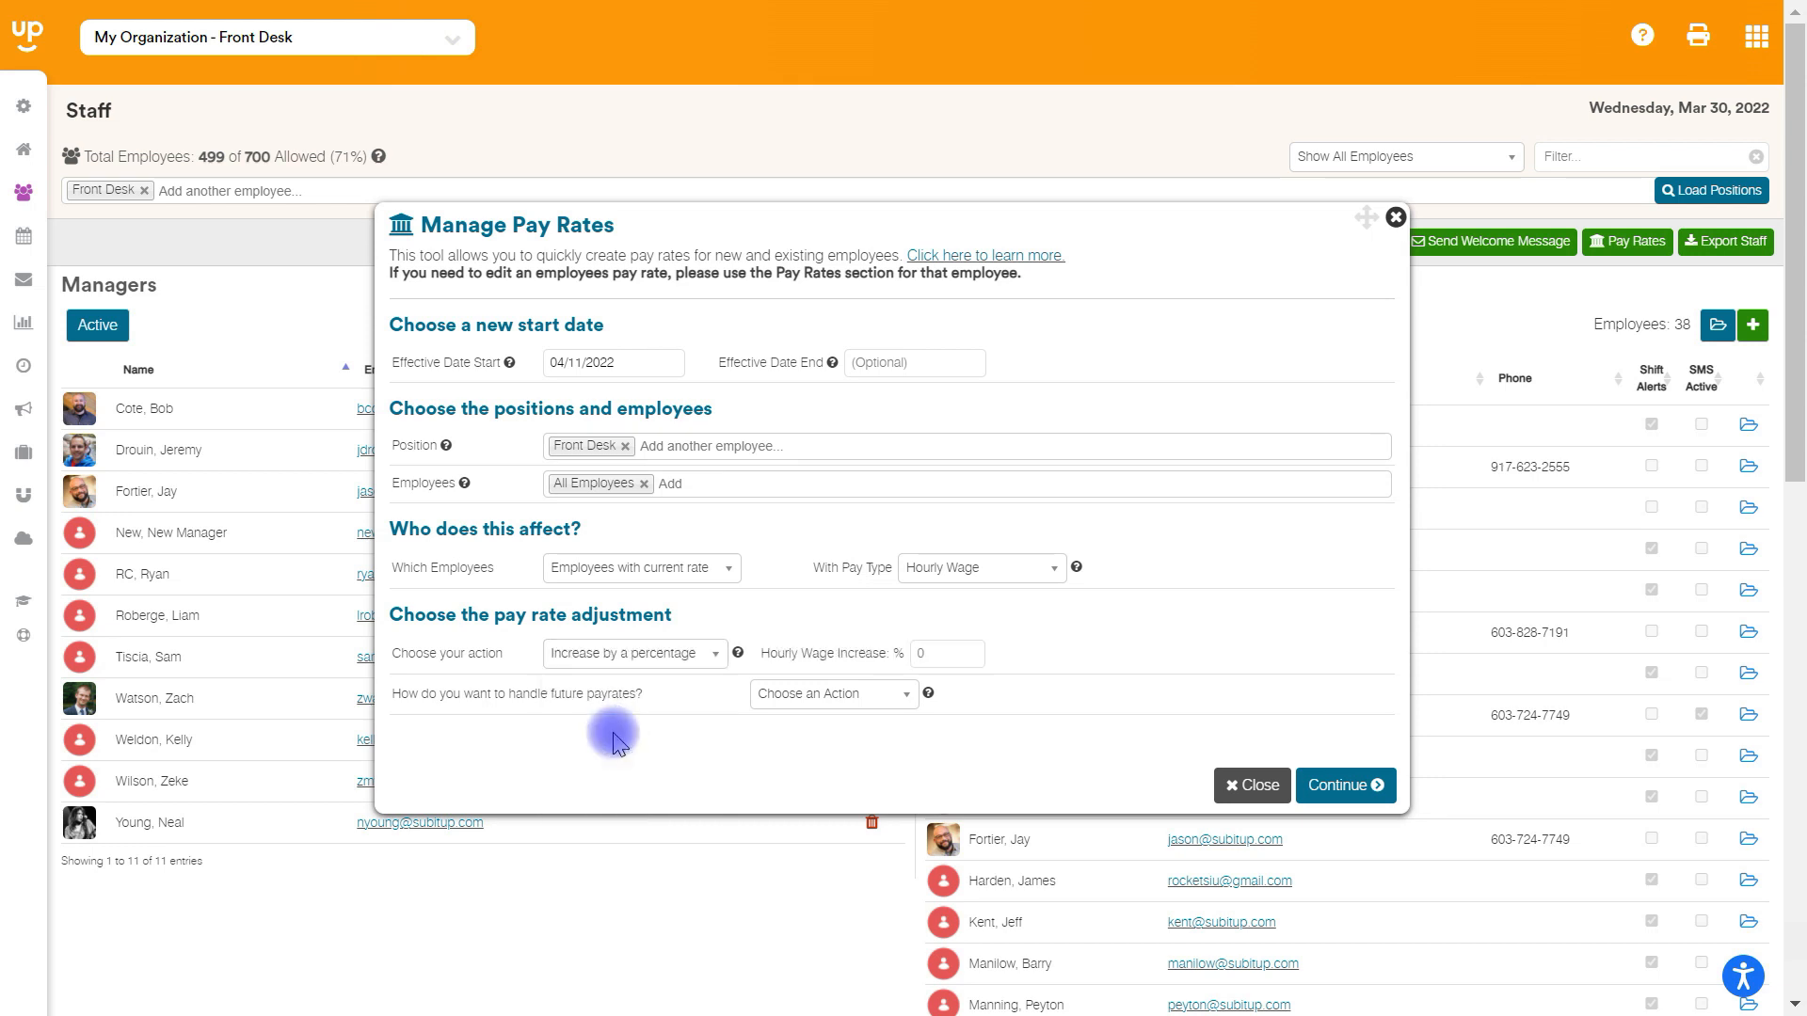
pyautogui.click(954, 659)
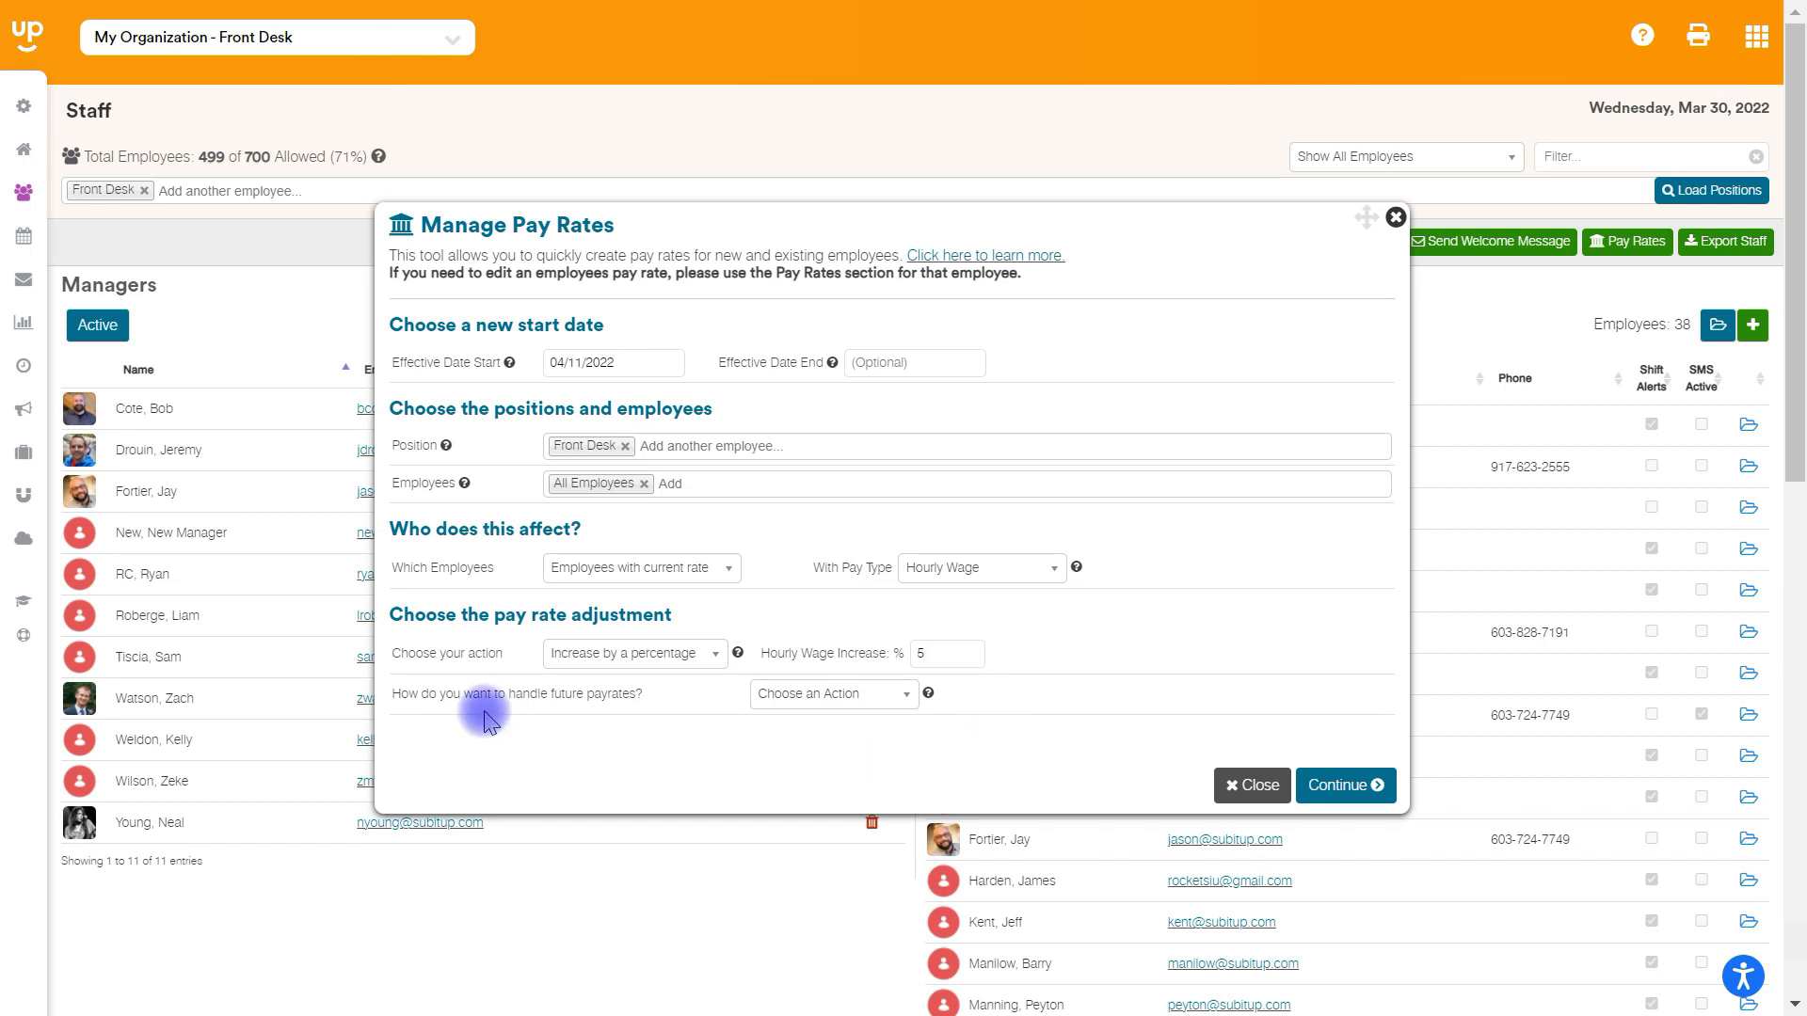
pyautogui.click(820, 695)
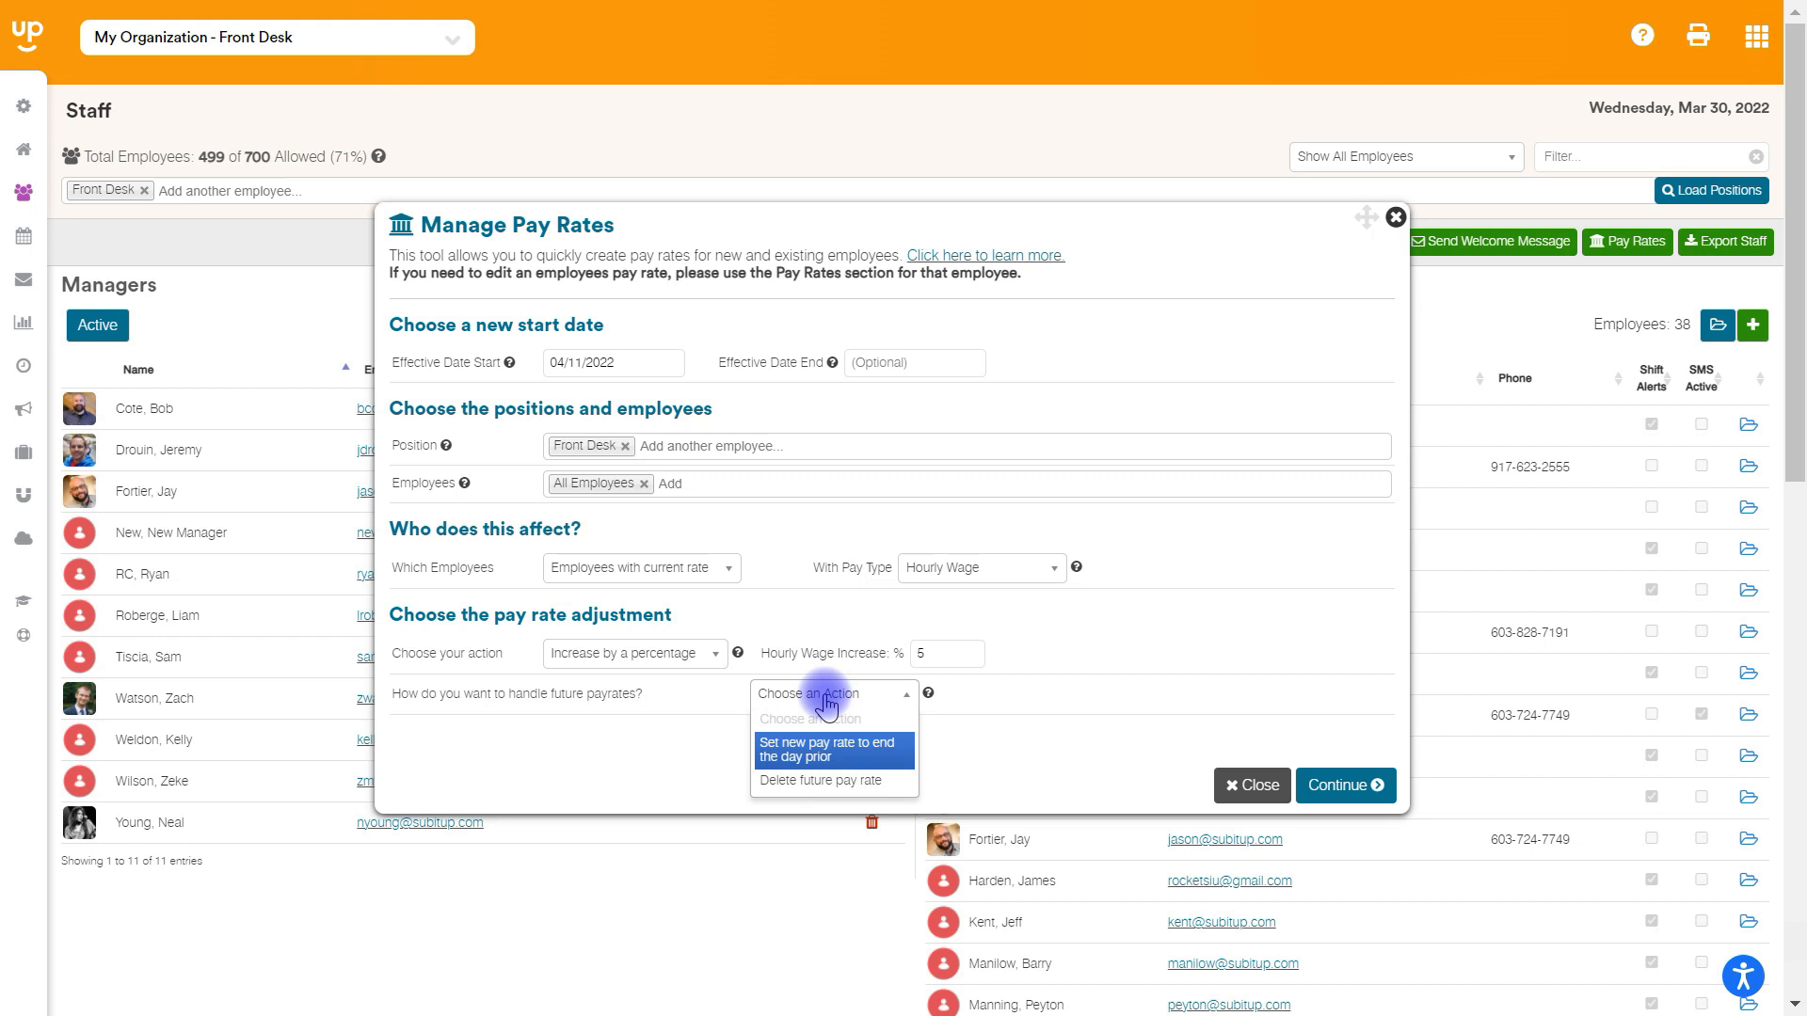
pyautogui.click(837, 781)
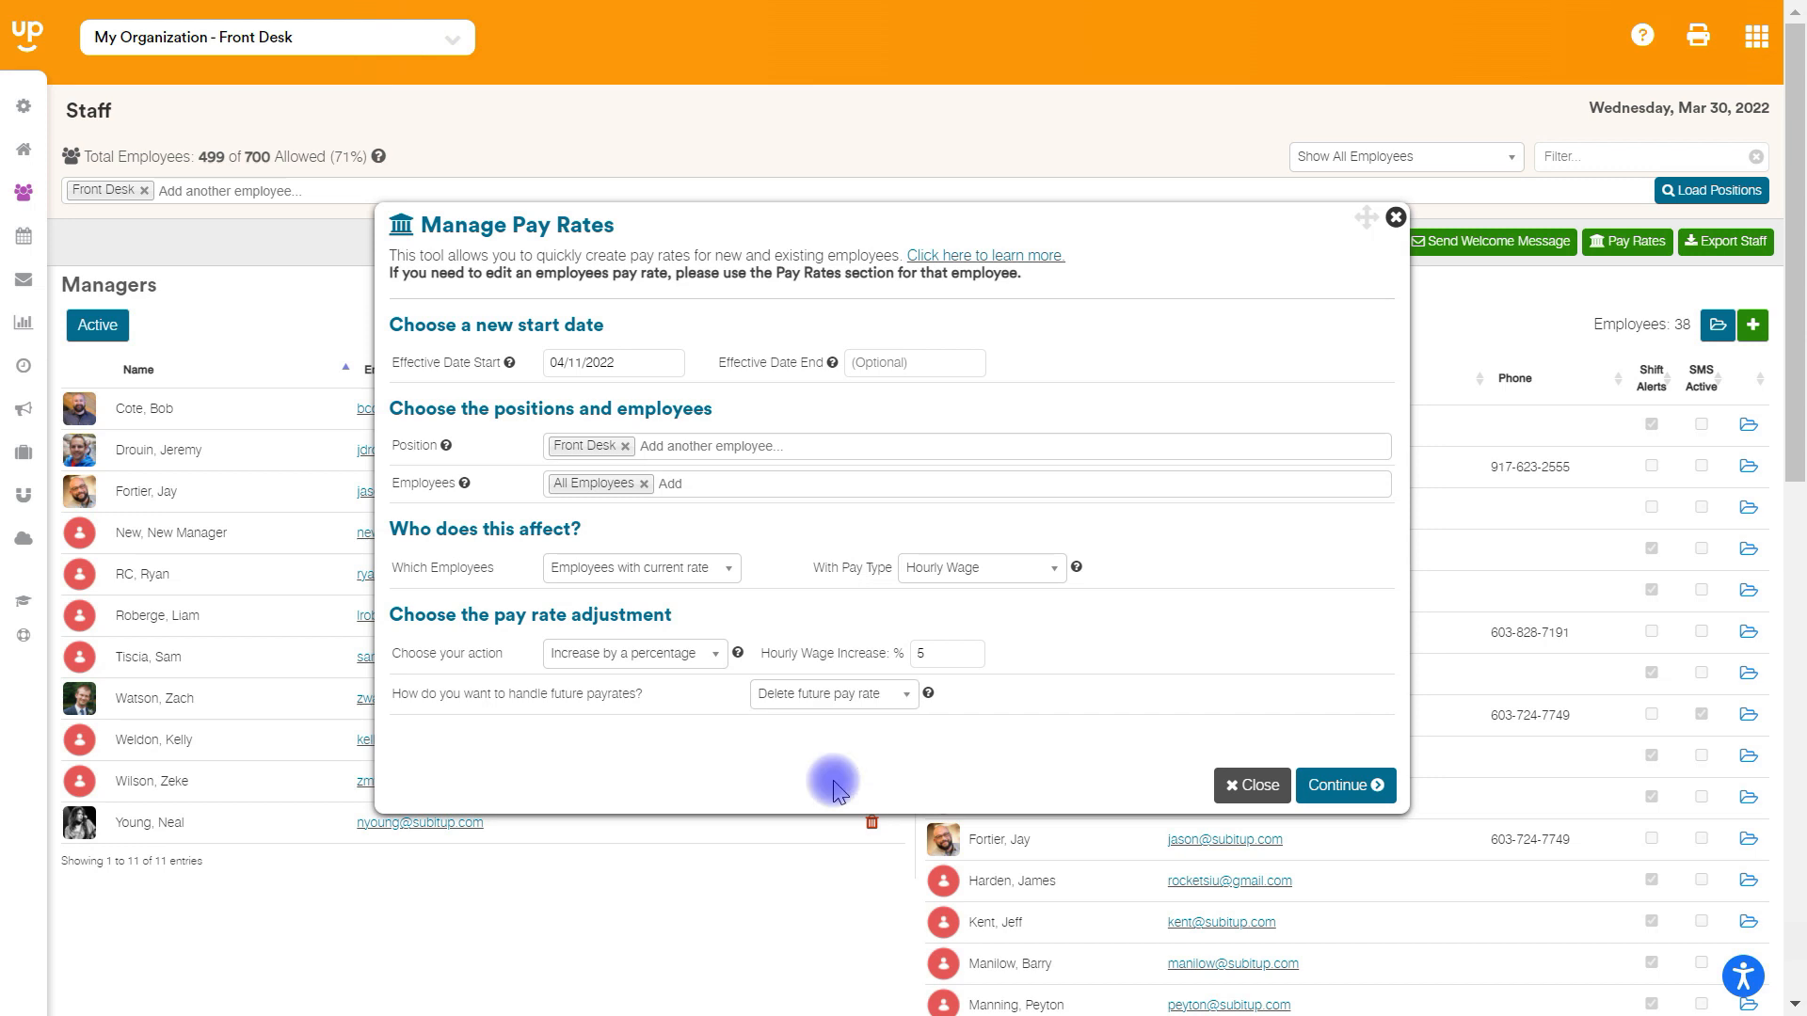
pyautogui.click(1344, 785)
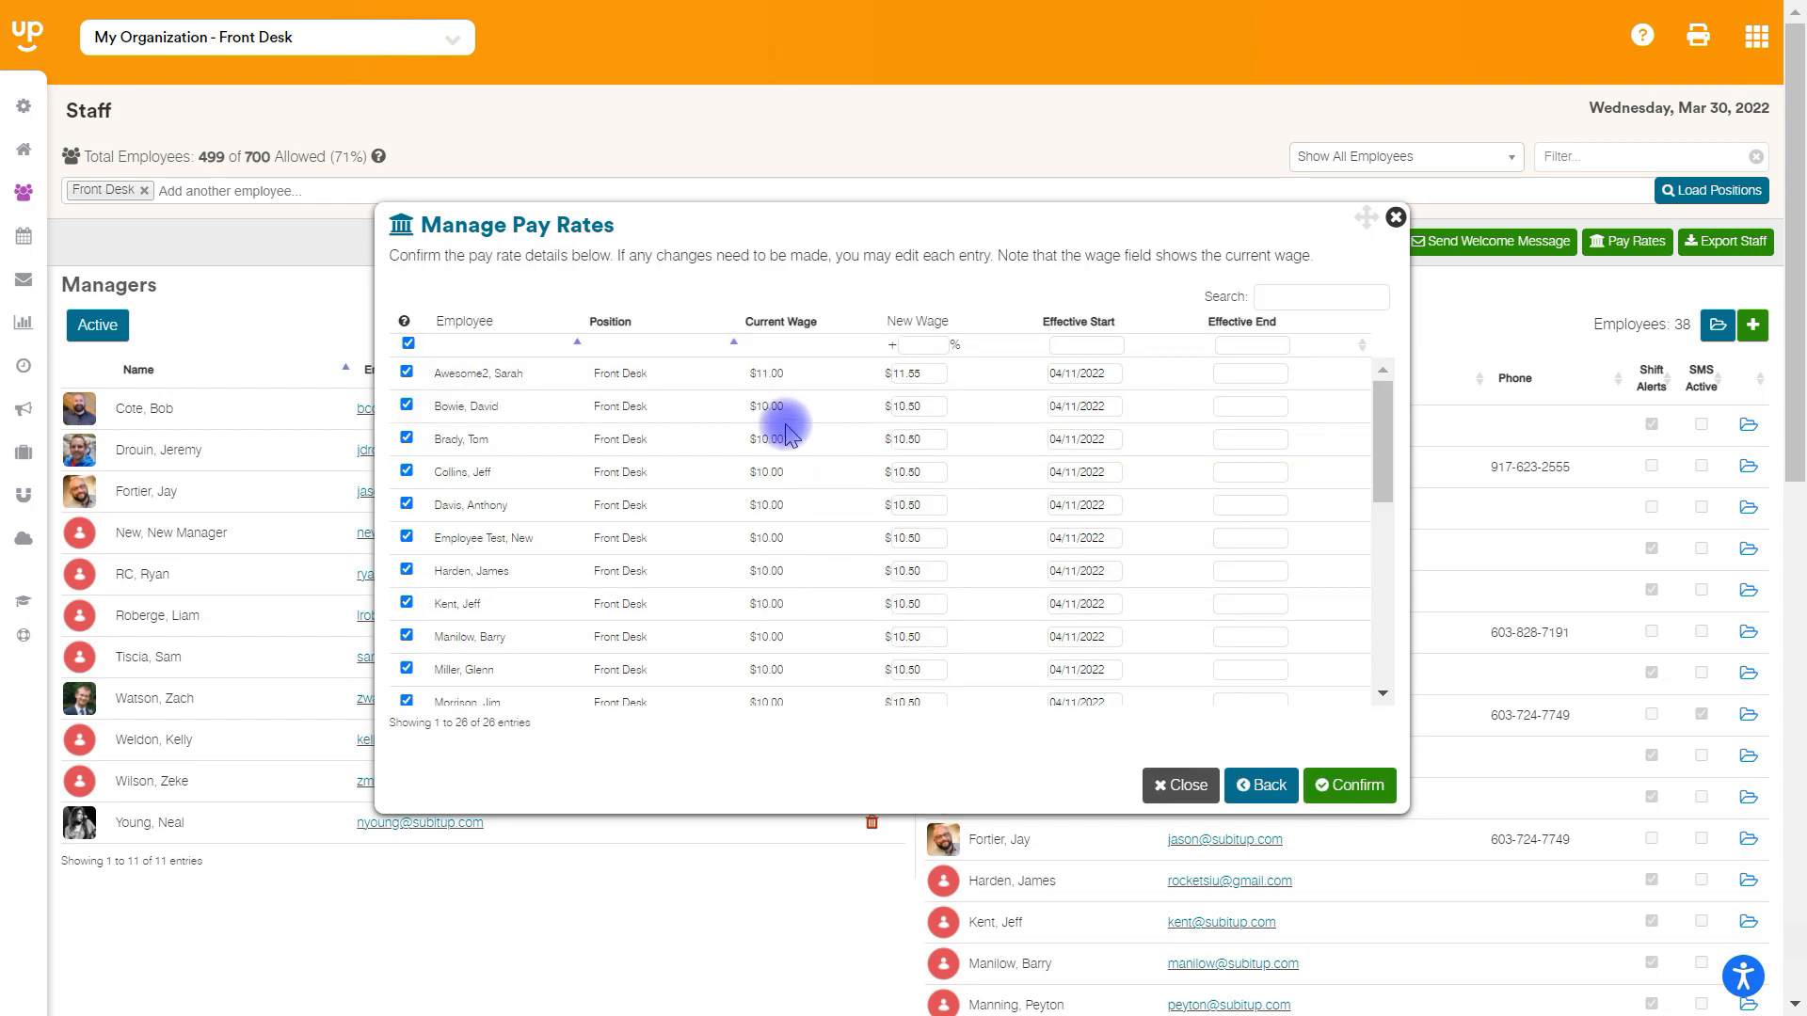
# - Set the twelfth listed employee's new wage to $12, confirm the pay rate update for all selected staff and close the completion notice
pyautogui.moveTo(1382, 425); pyautogui.dragTo(1374, 371)
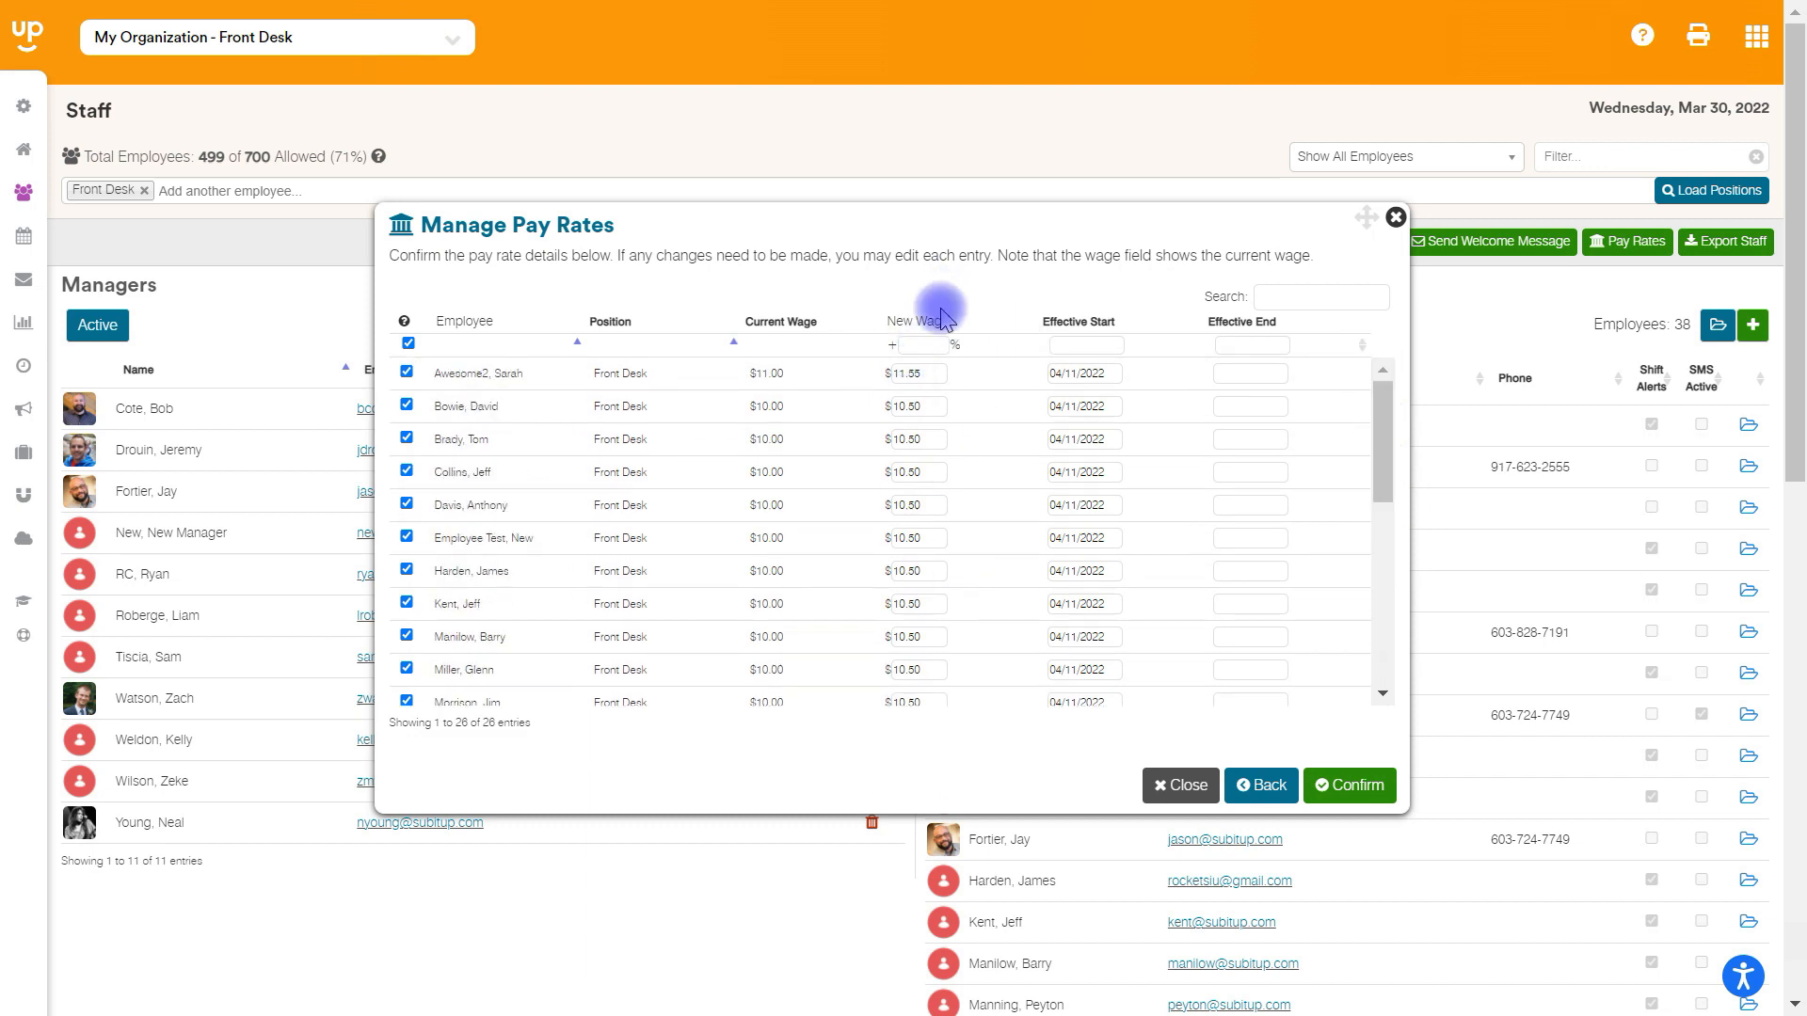
pyautogui.moveTo(1382, 428); pyautogui.dragTo(1400, 484)
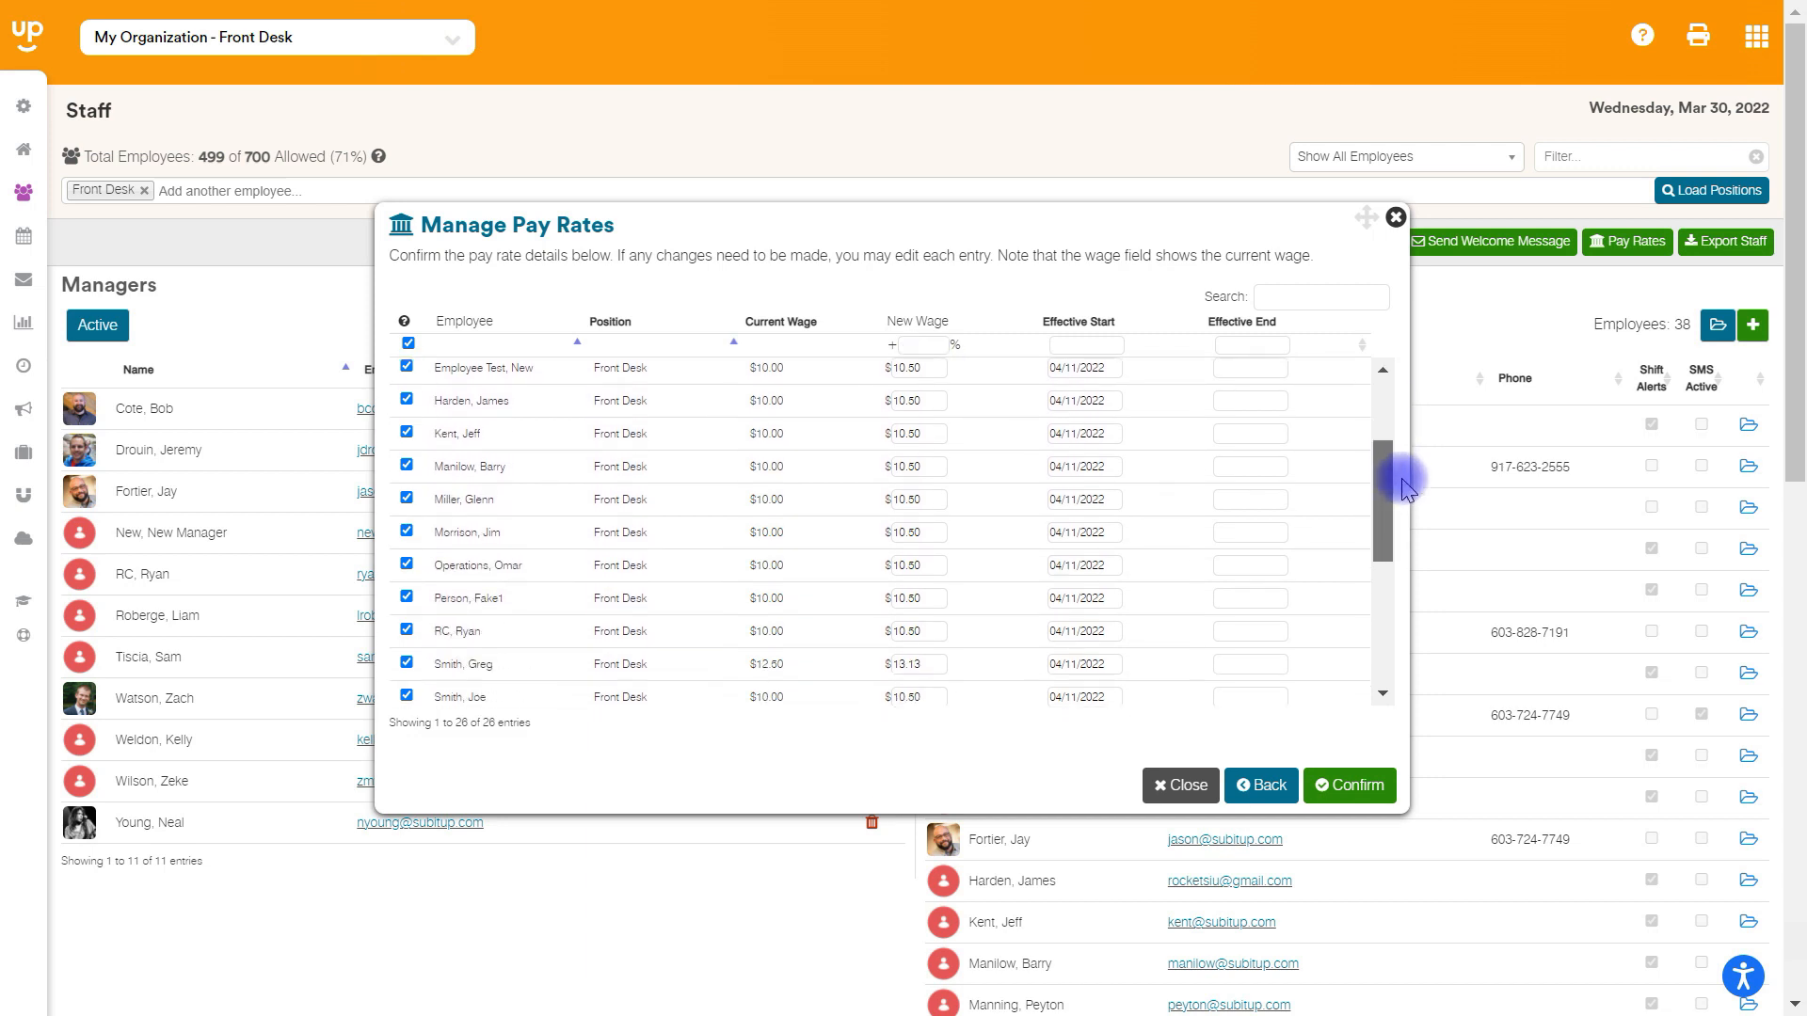
pyautogui.click(924, 565)
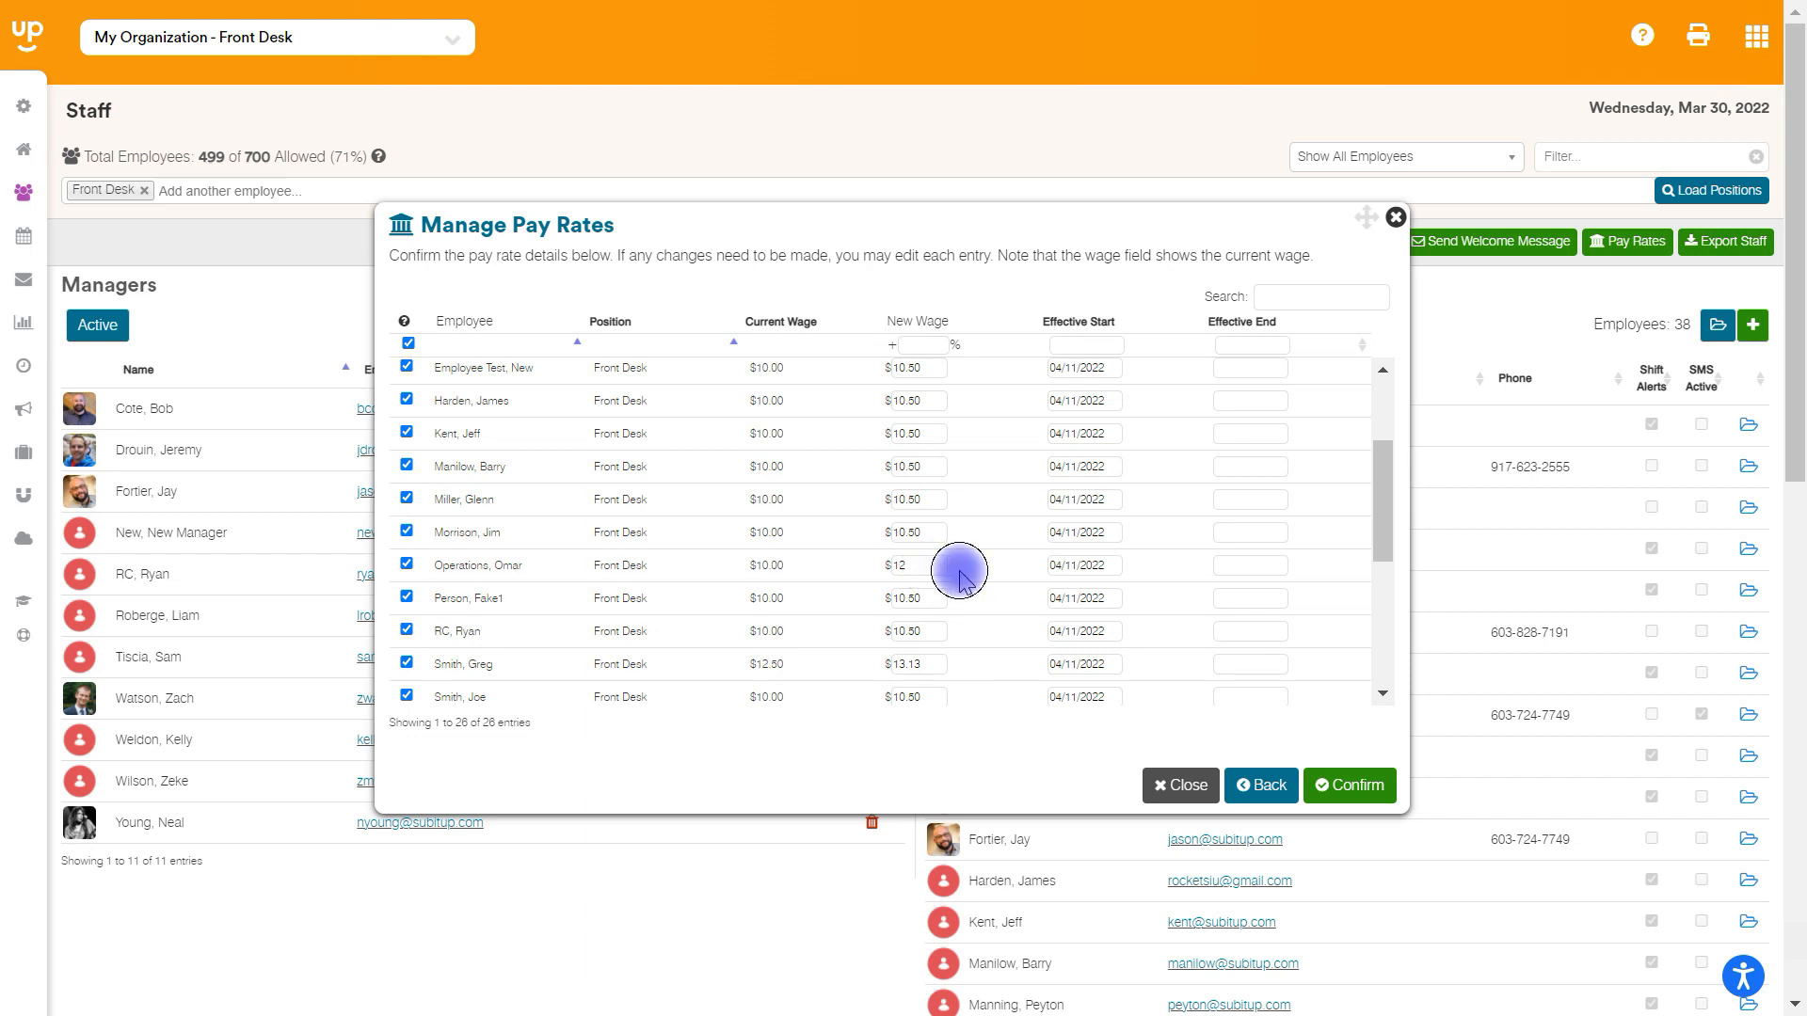
pyautogui.moveTo(1381, 517); pyautogui.dragTo(1375, 246)
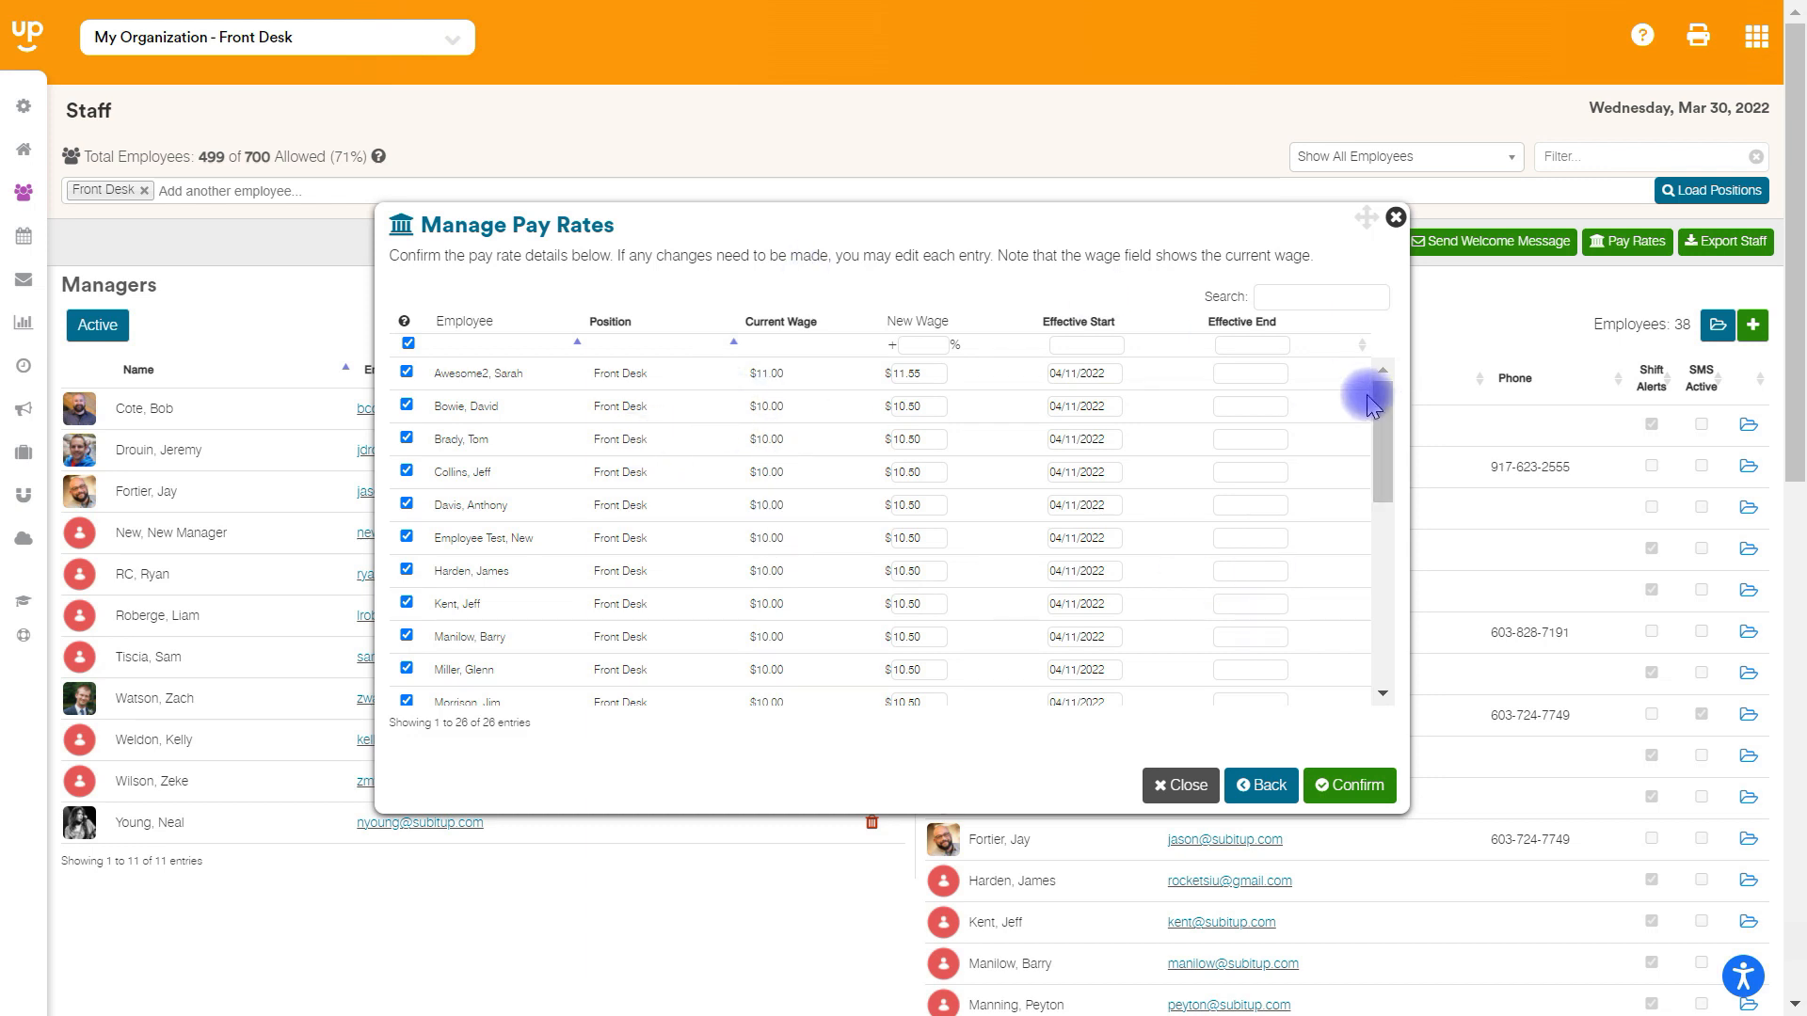
pyautogui.click(1351, 781)
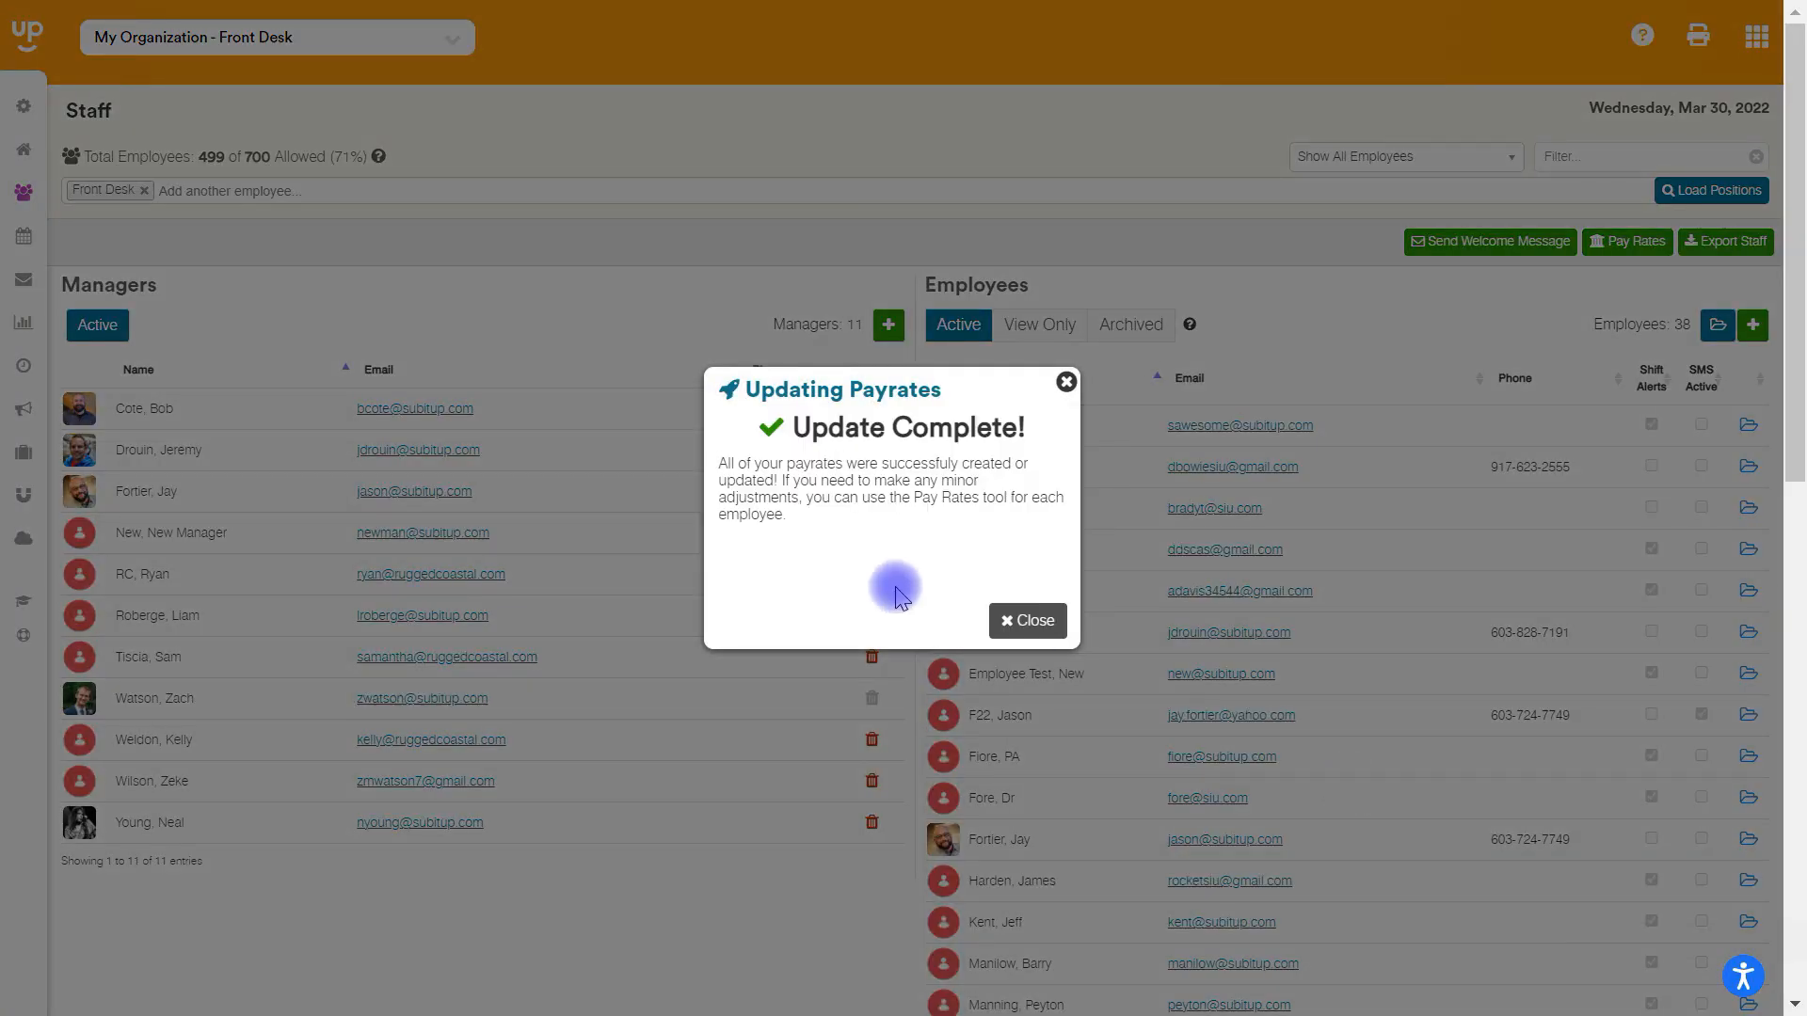
pyautogui.click(1028, 620)
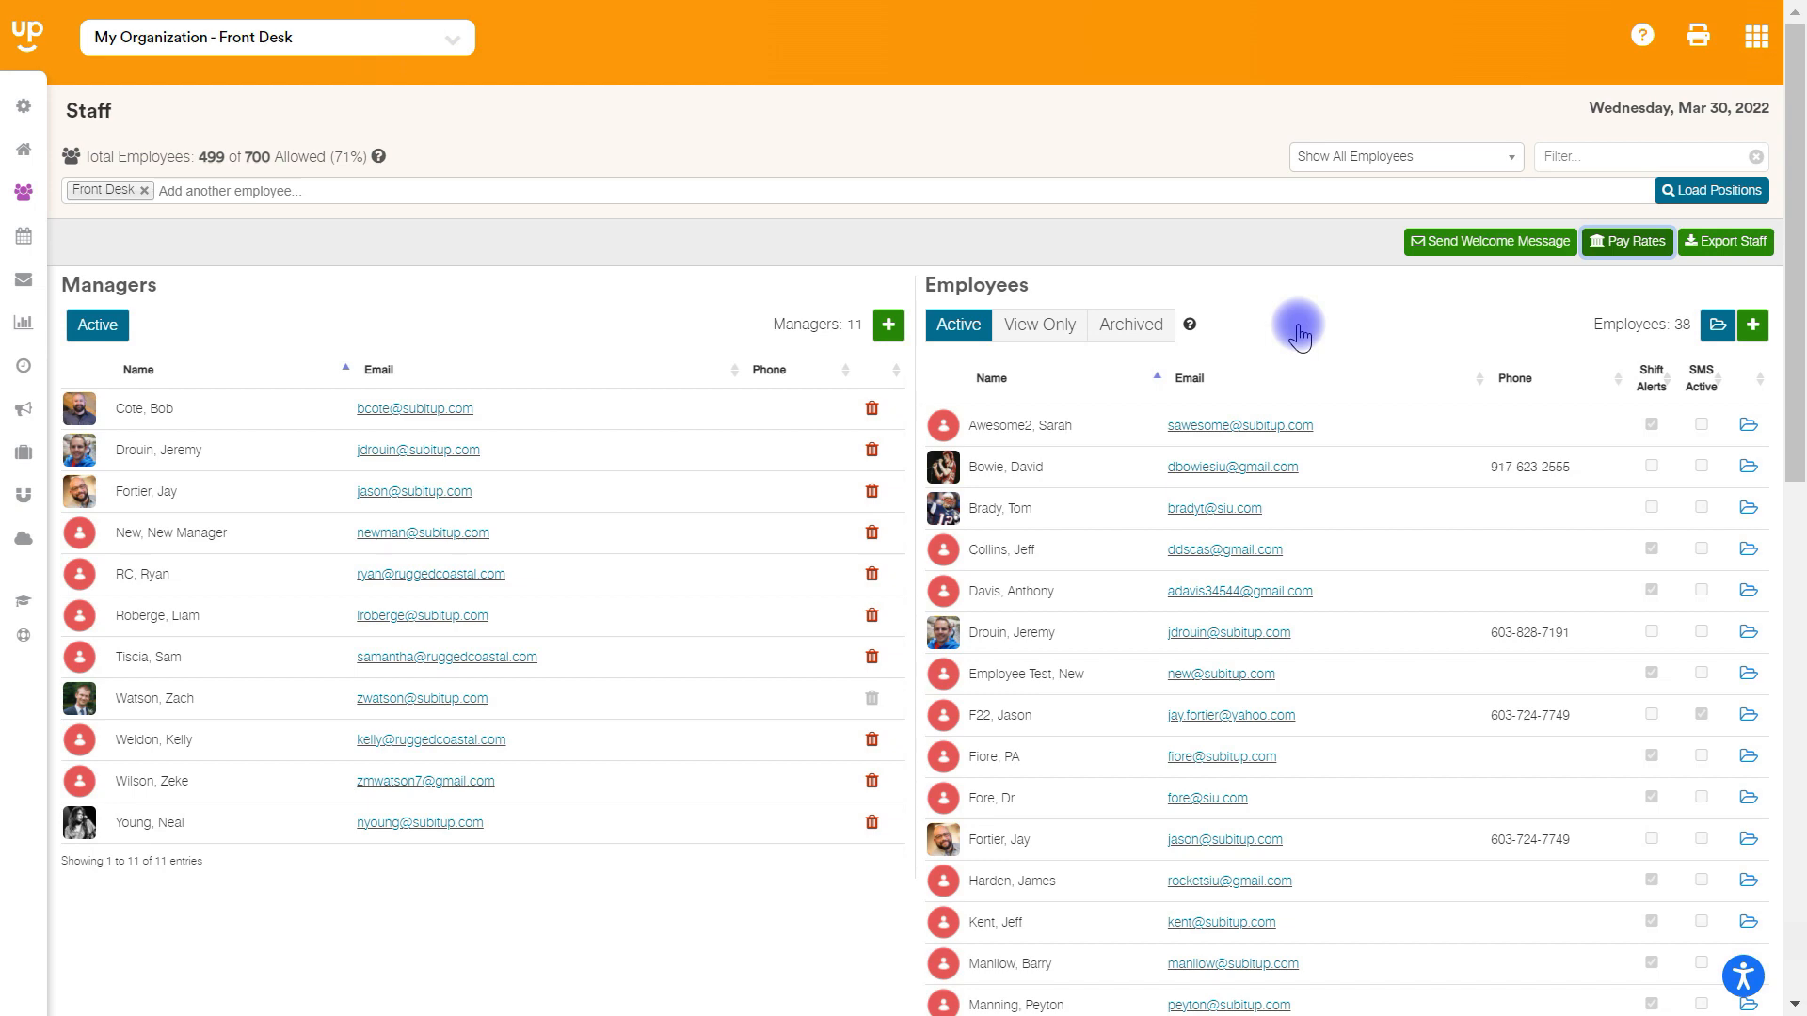
# - Open the dashboard of an employee further down the active employee list and show that employee's pay rates
pyautogui.moveTo(1799, 291); pyautogui.dragTo(1796, 742)
pyautogui.click(943, 877)
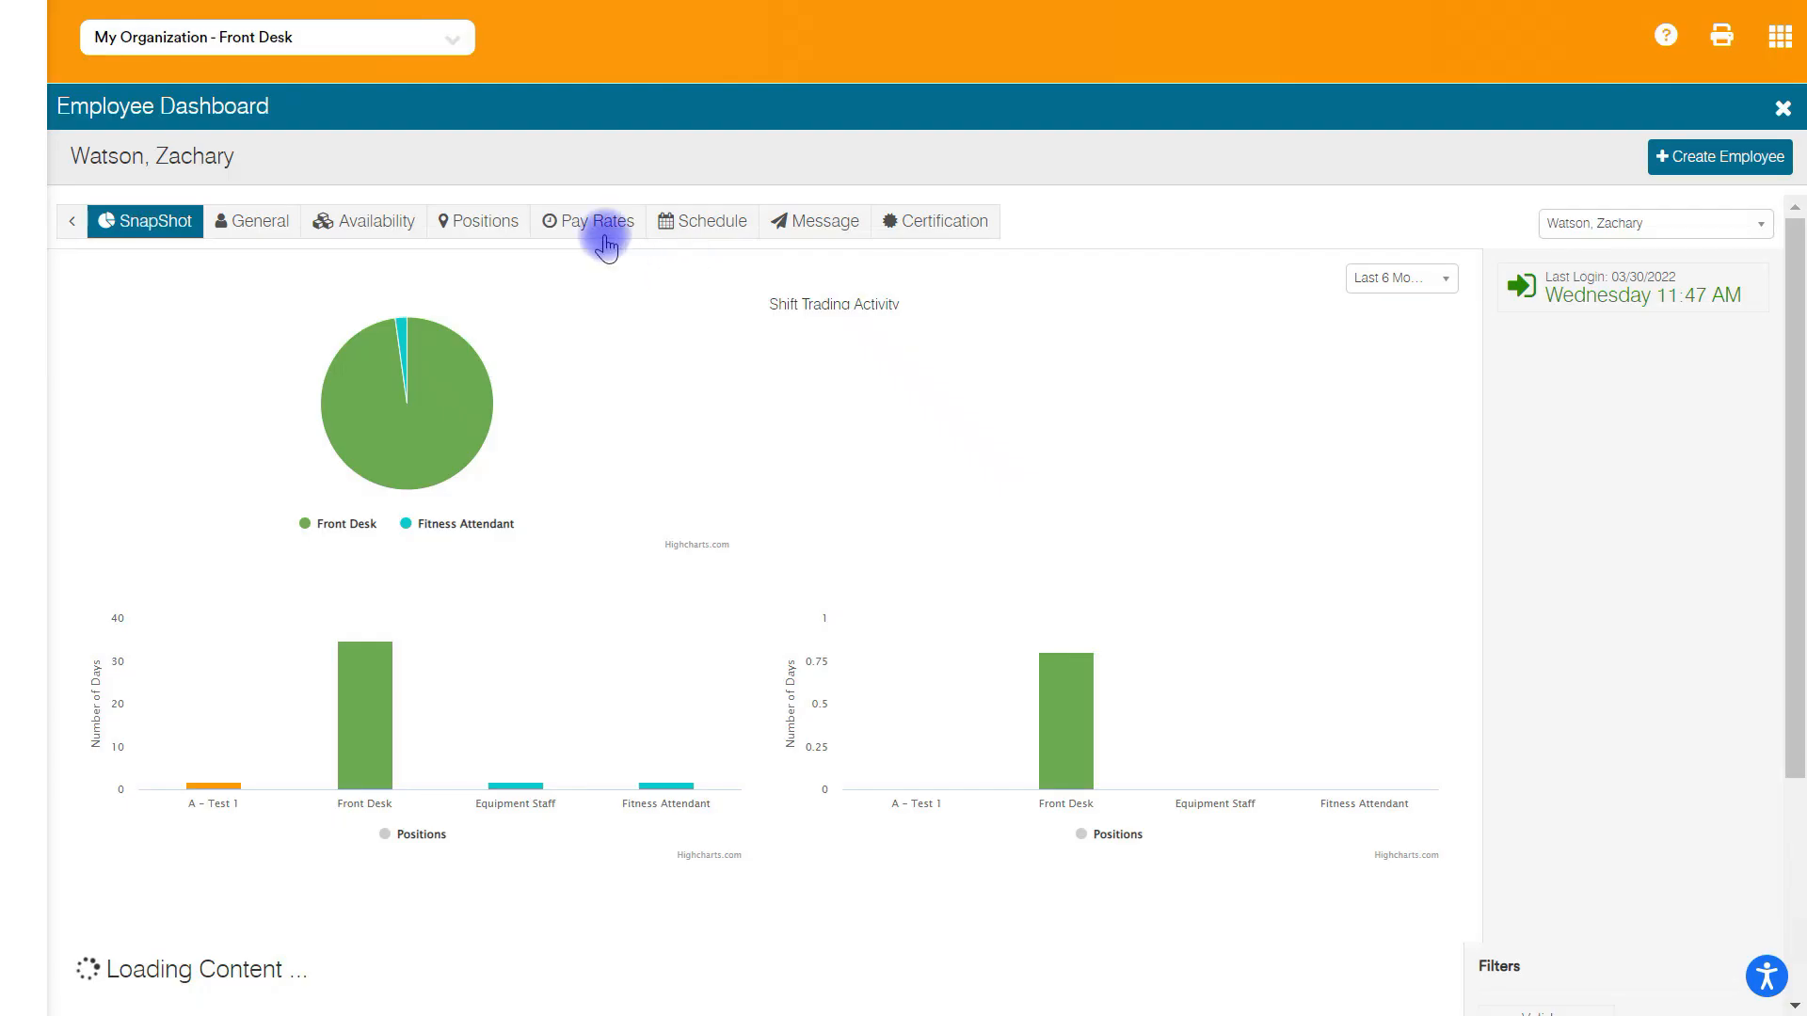
pyautogui.click(600, 224)
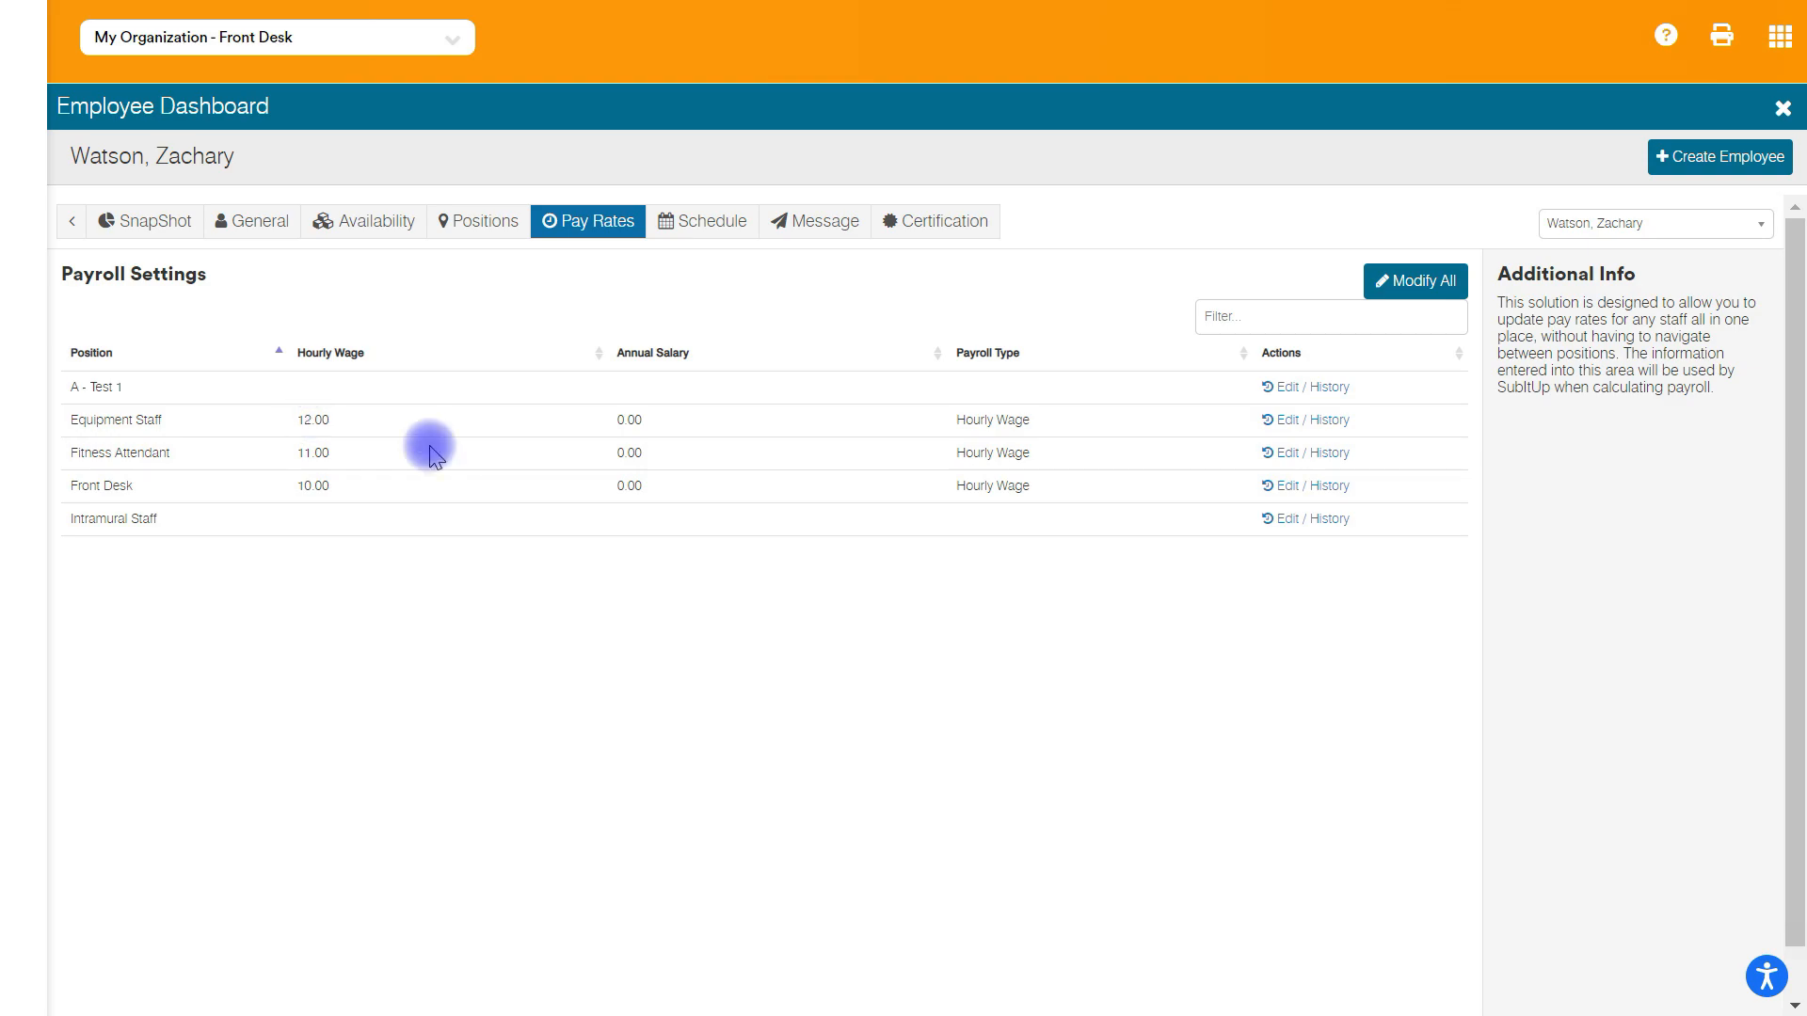
# - Set the hourly wage of the existing Fitness Attendant pay rate to 13.00, save it and close the pay rate history
pyautogui.click(1276, 452)
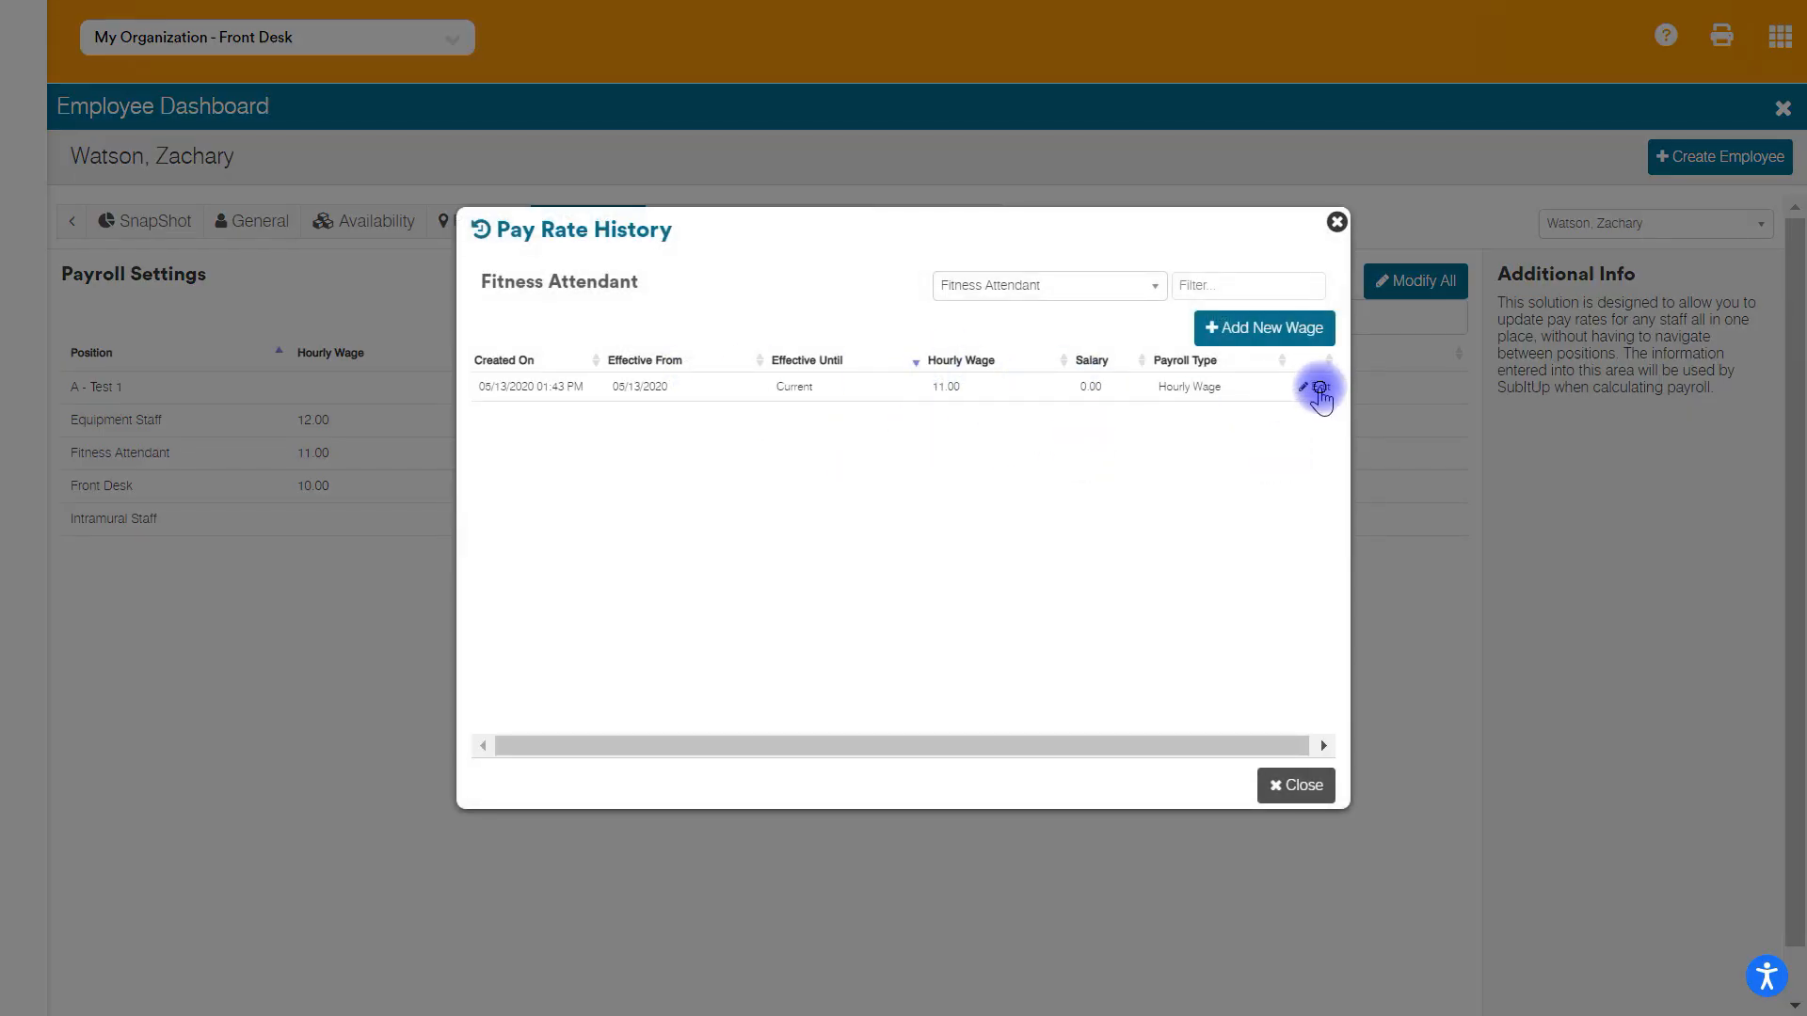
pyautogui.click(1319, 389)
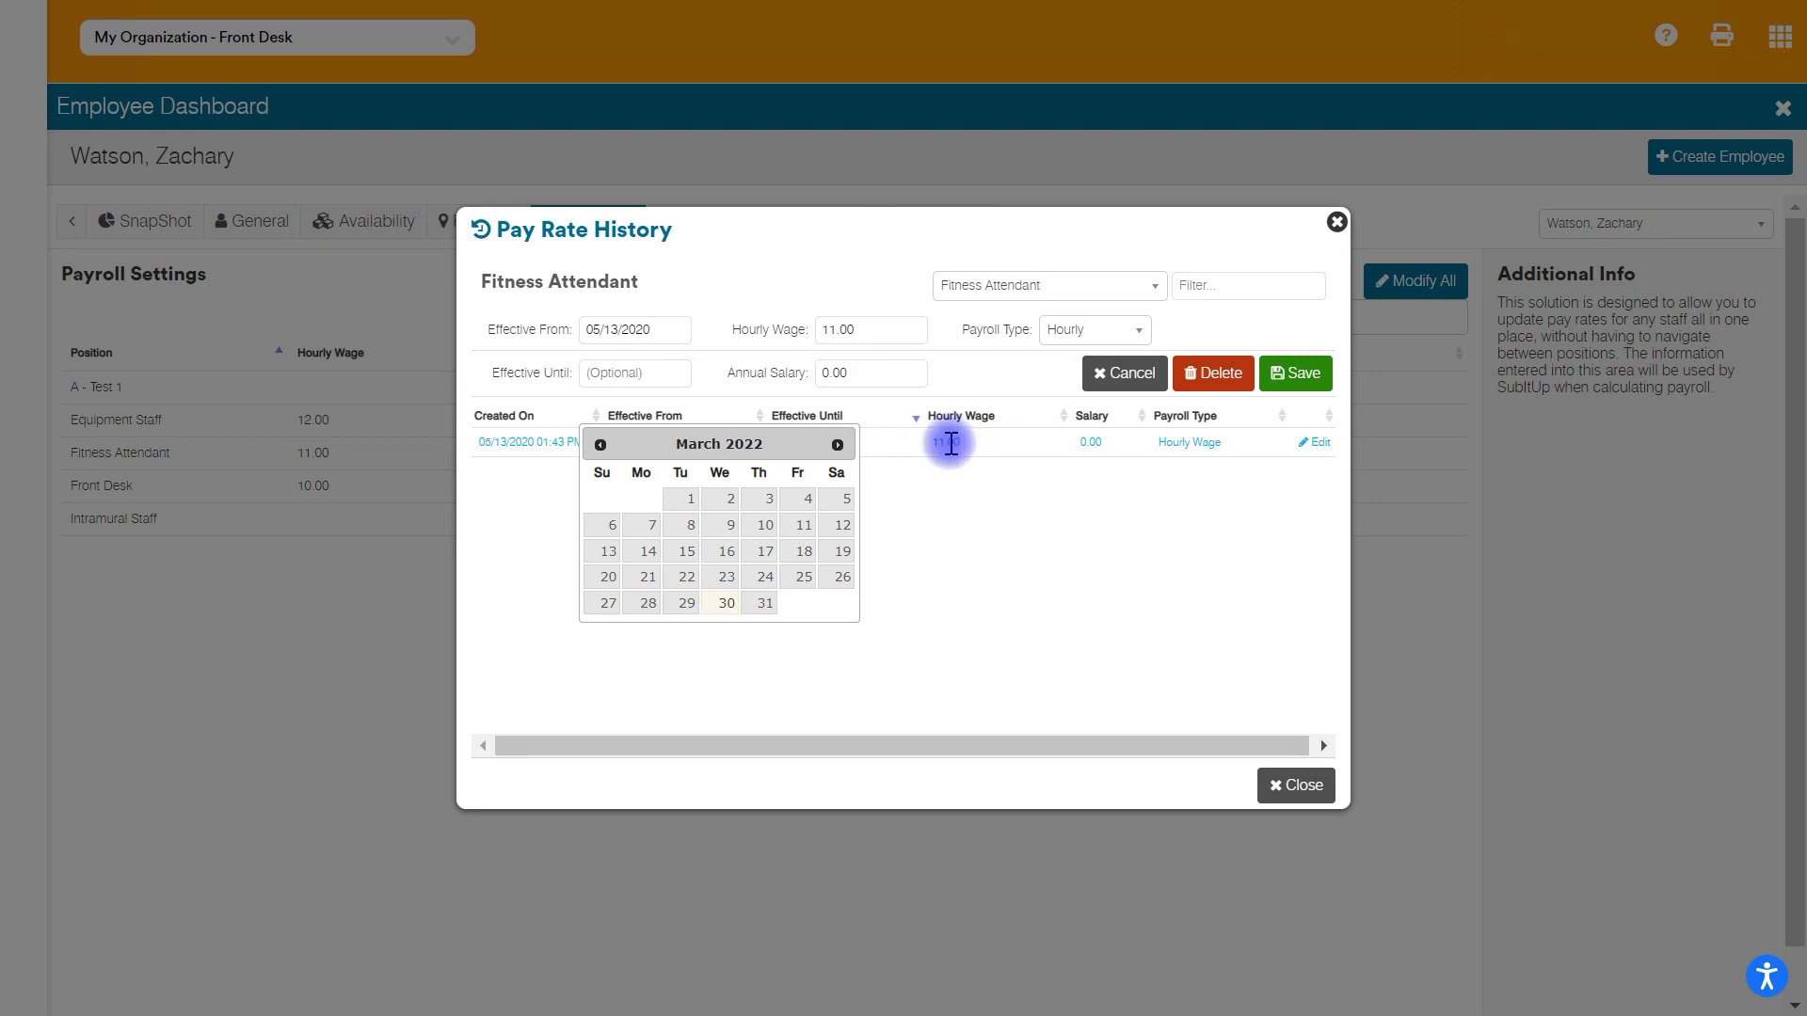
pyautogui.click(857, 330)
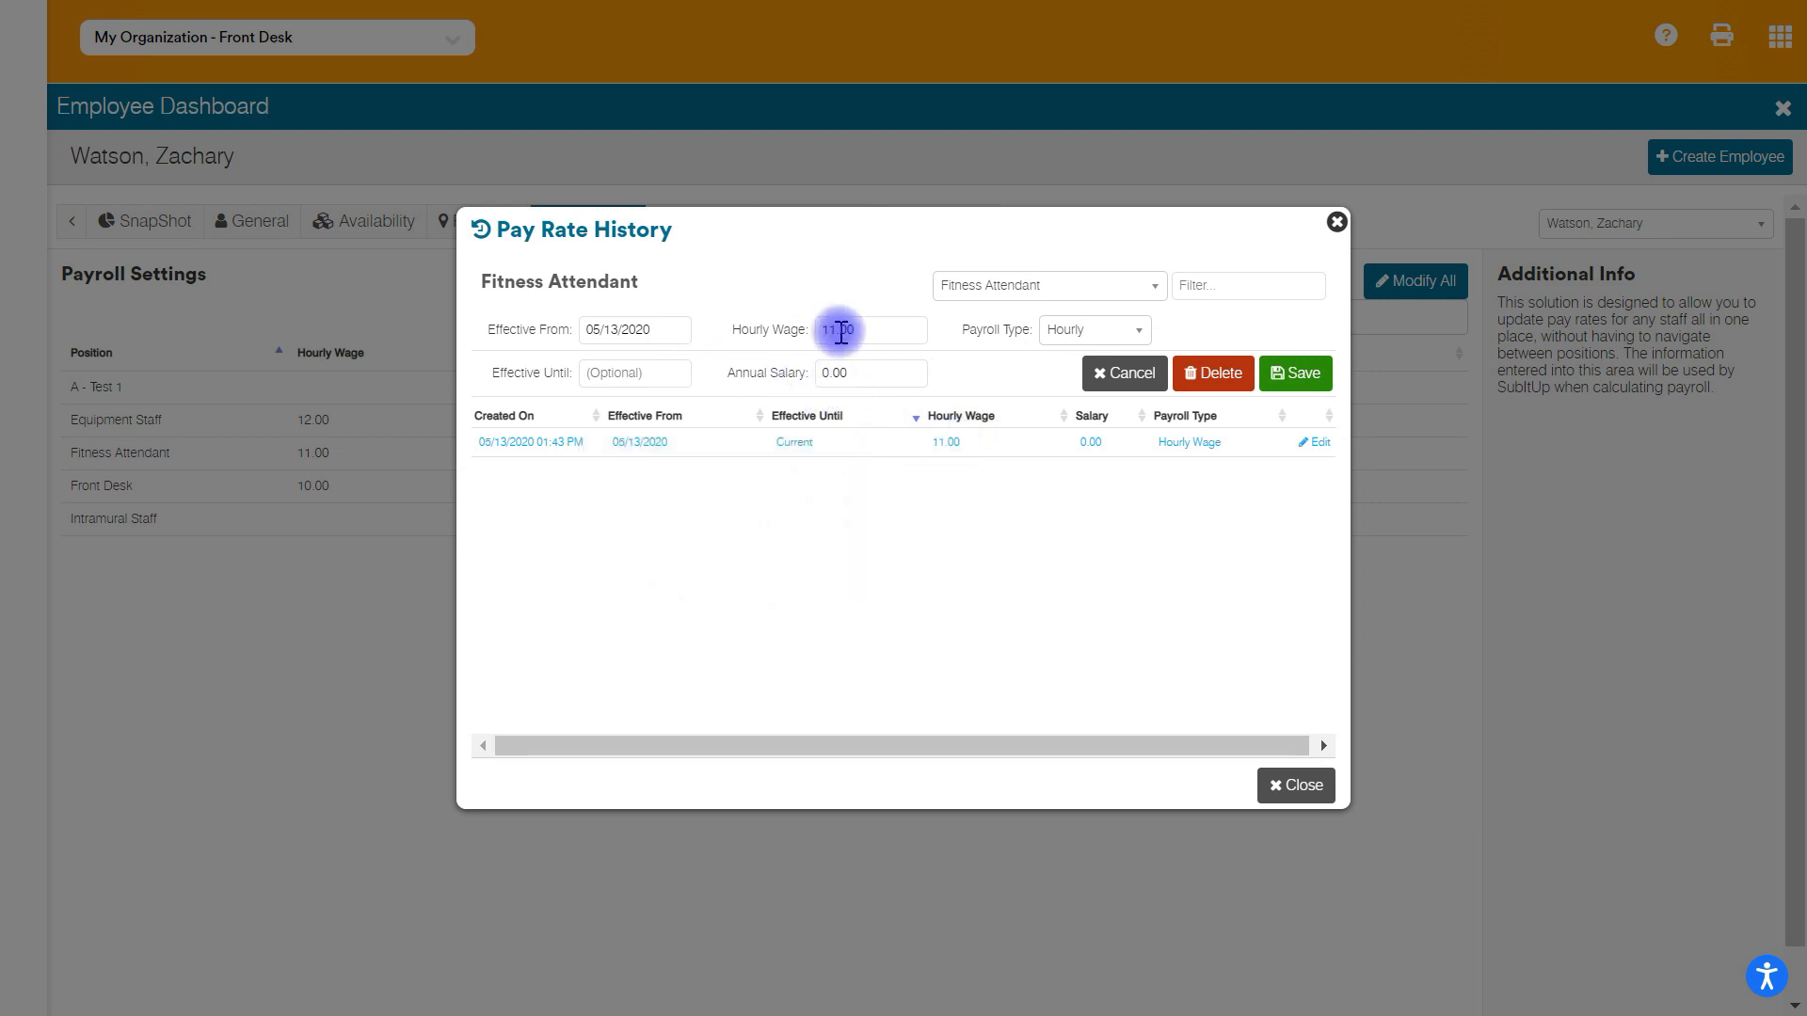
pyautogui.press('BackSpace')
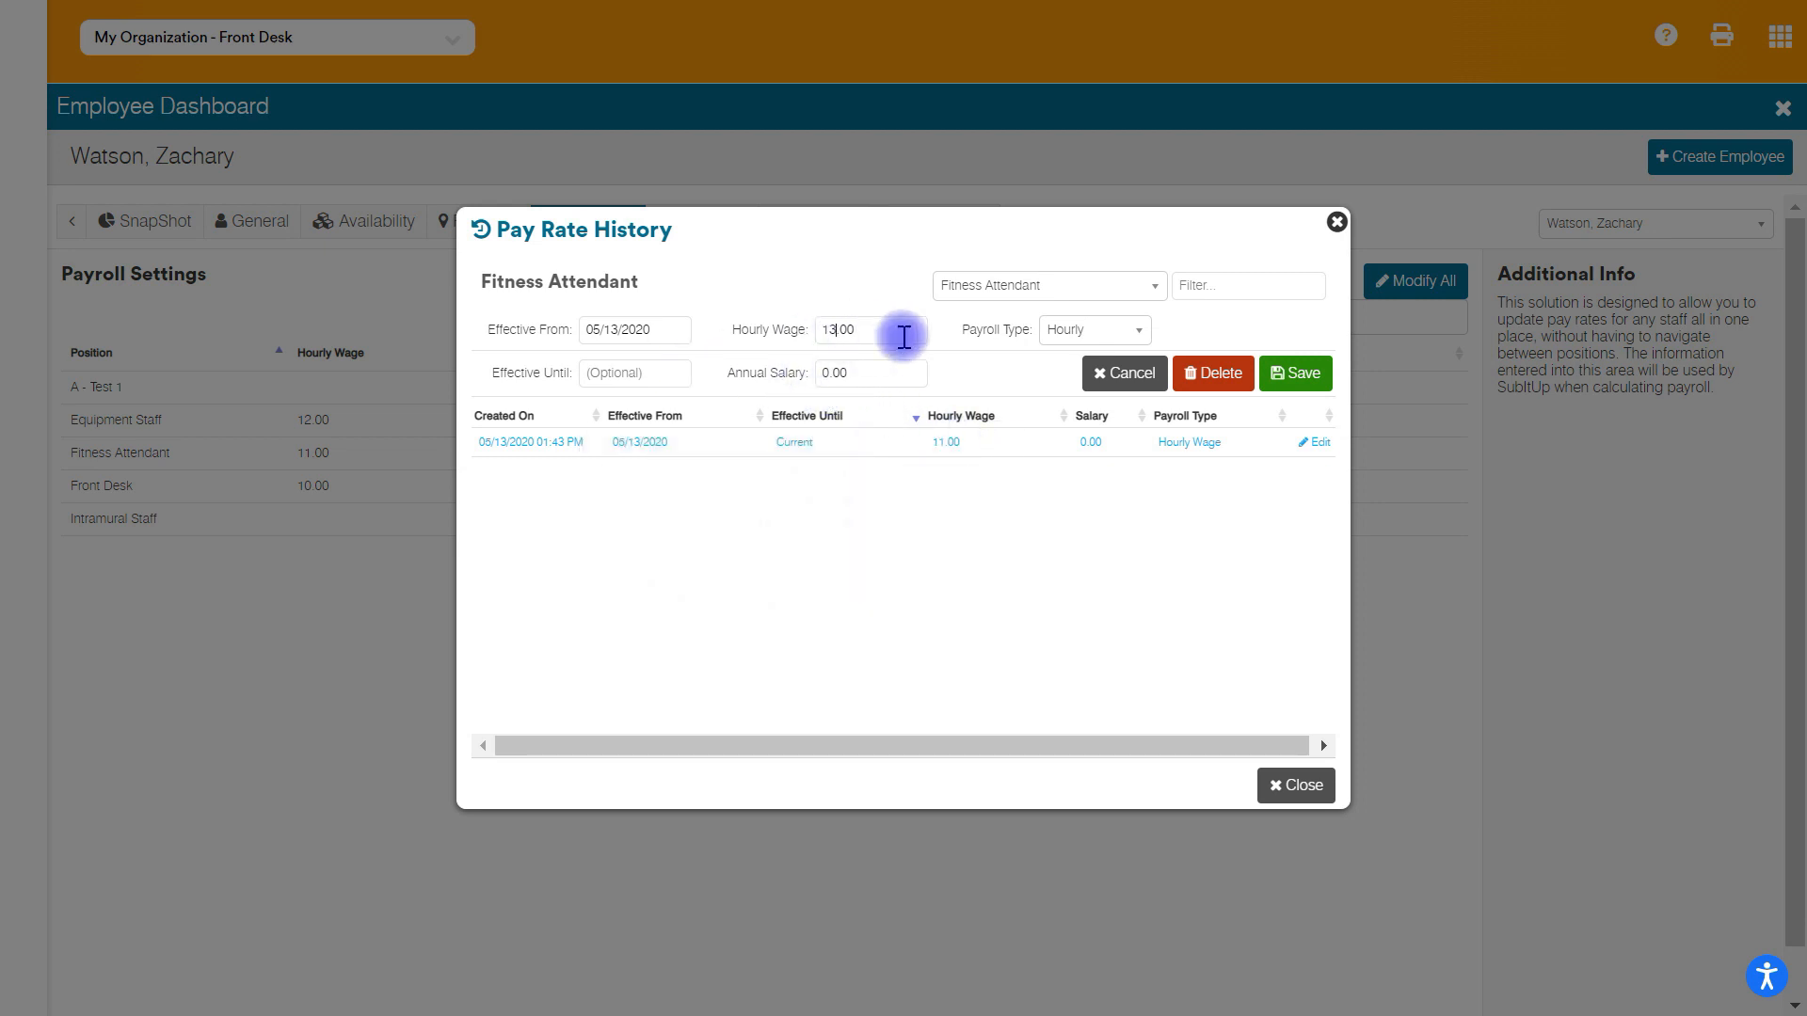
pyautogui.write('3')
pyautogui.click(1296, 375)
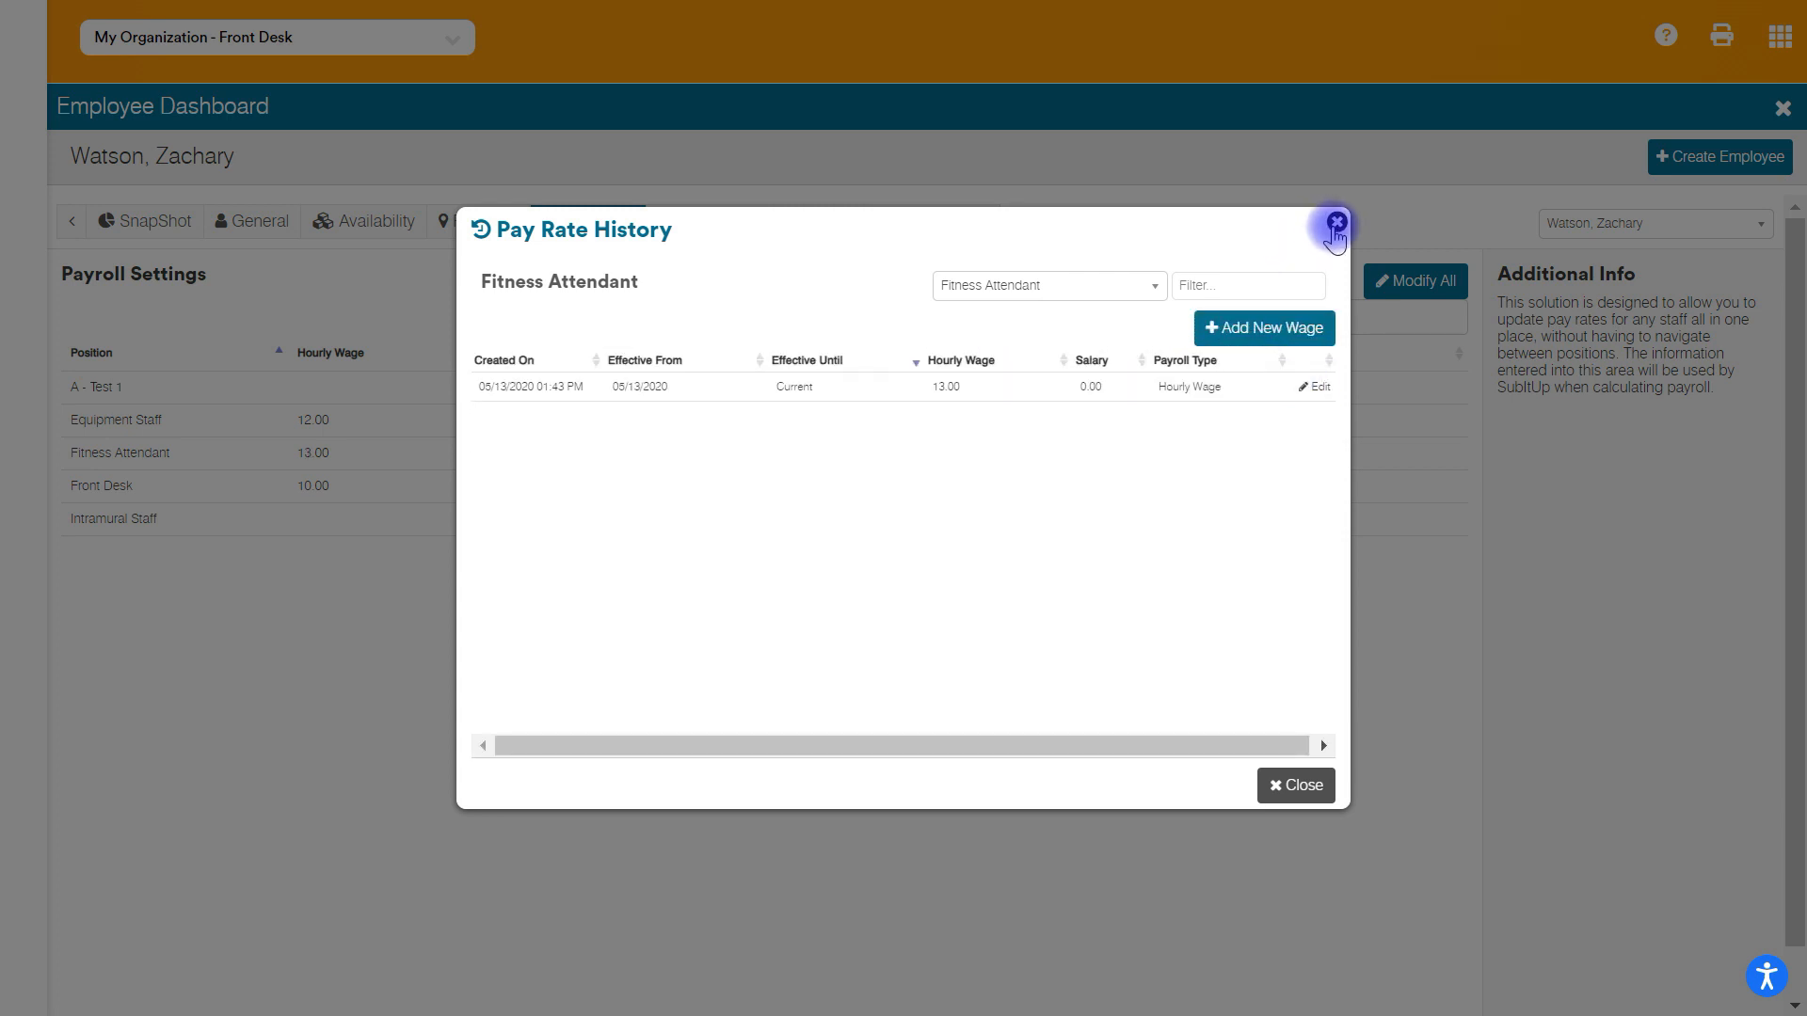
pyautogui.click(1337, 223)
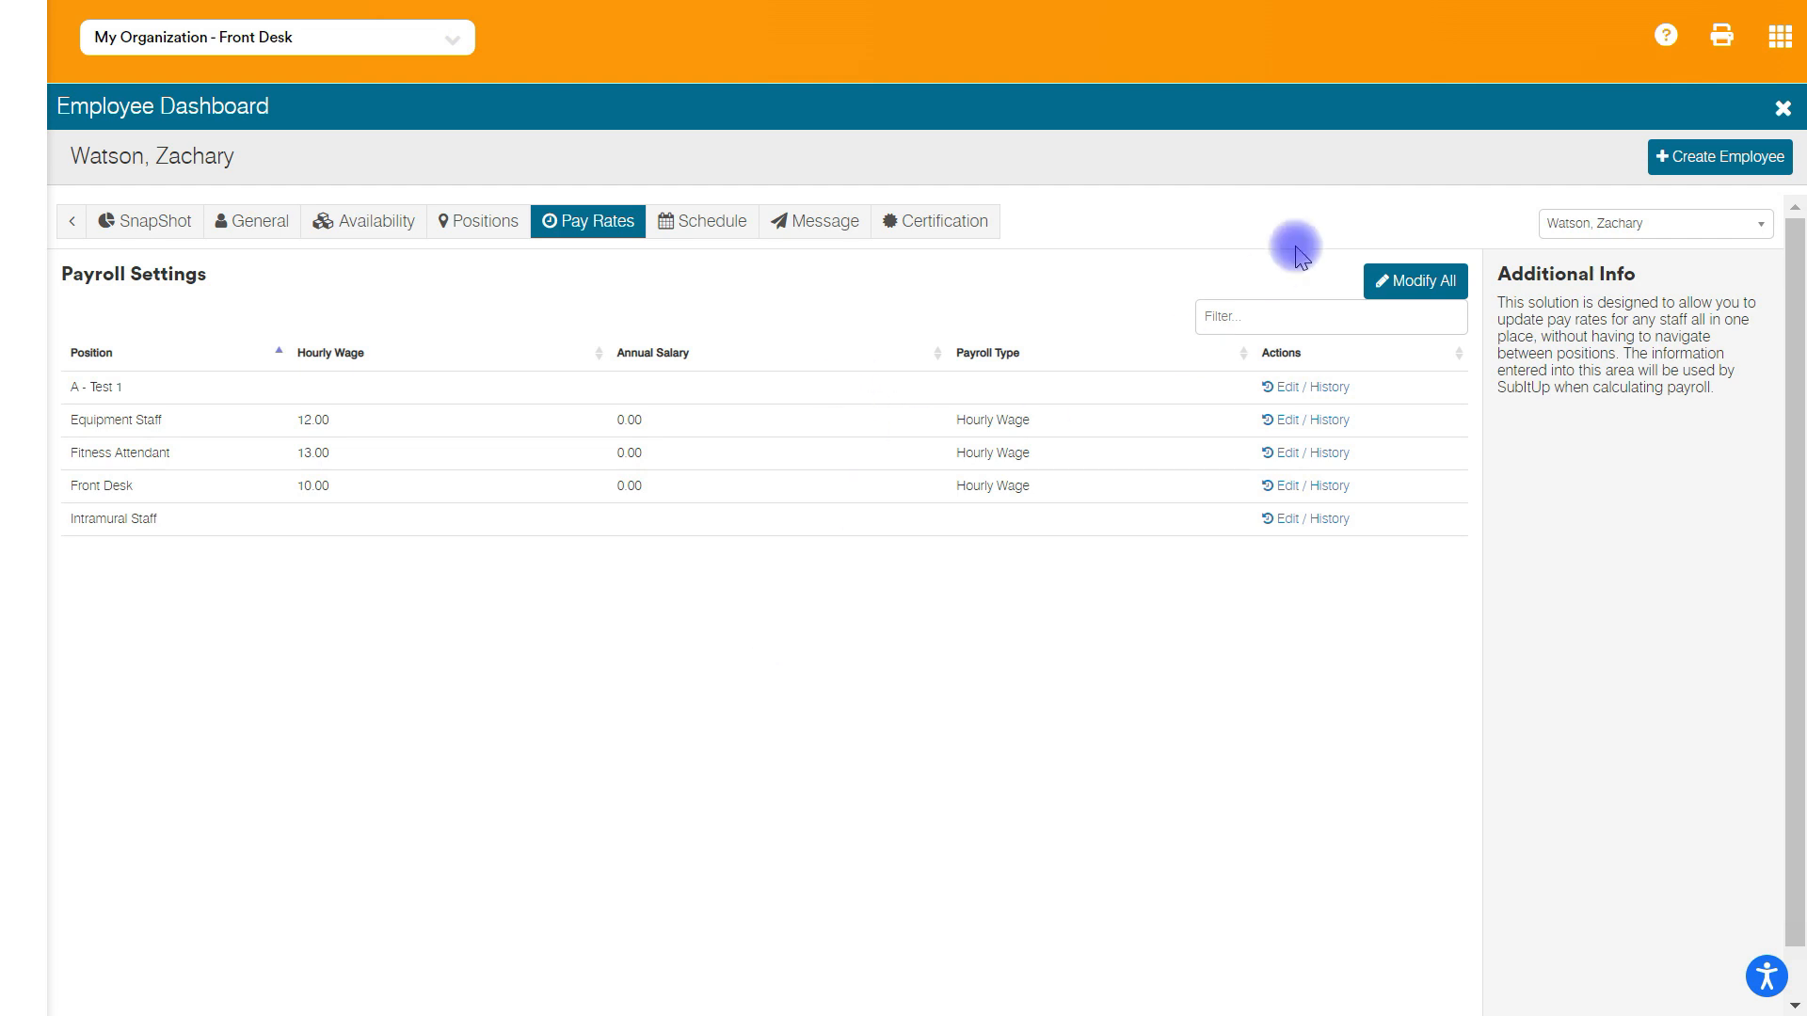
# - View the bulk pay rate form covering all of this employee's positions, then close it without making changes
pyautogui.click(1416, 282)
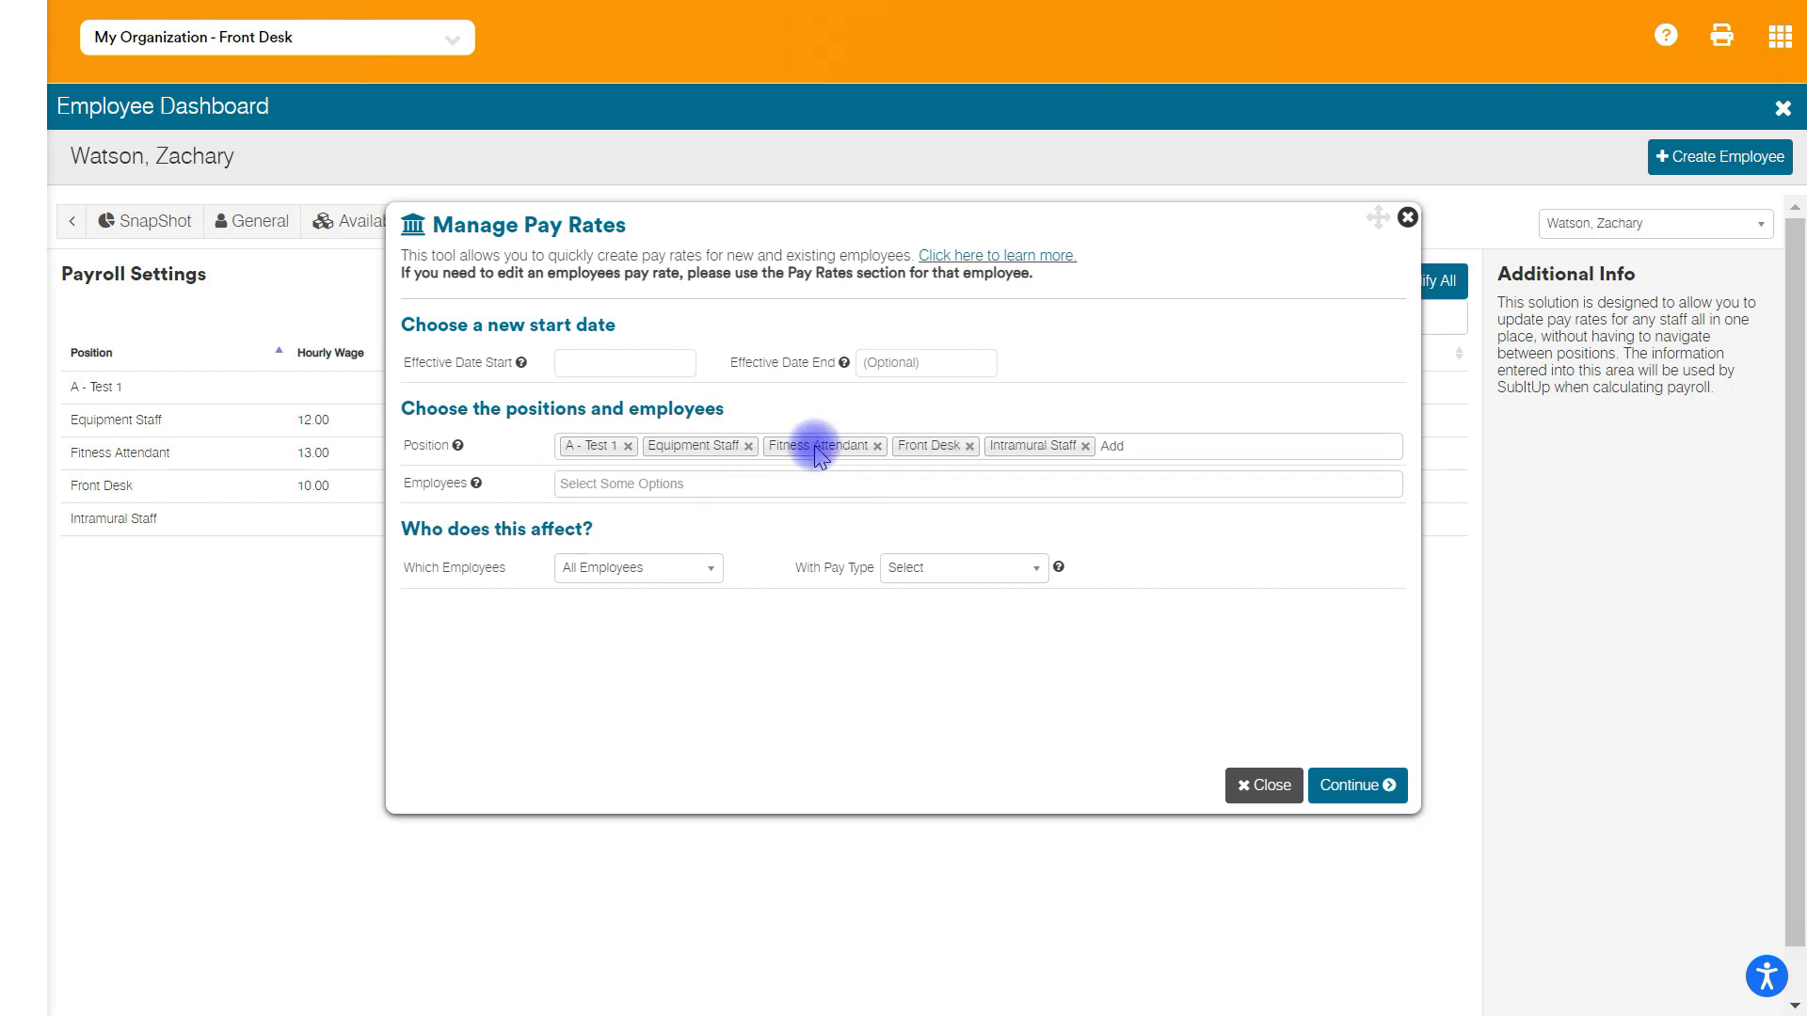
pyautogui.click(1407, 217)
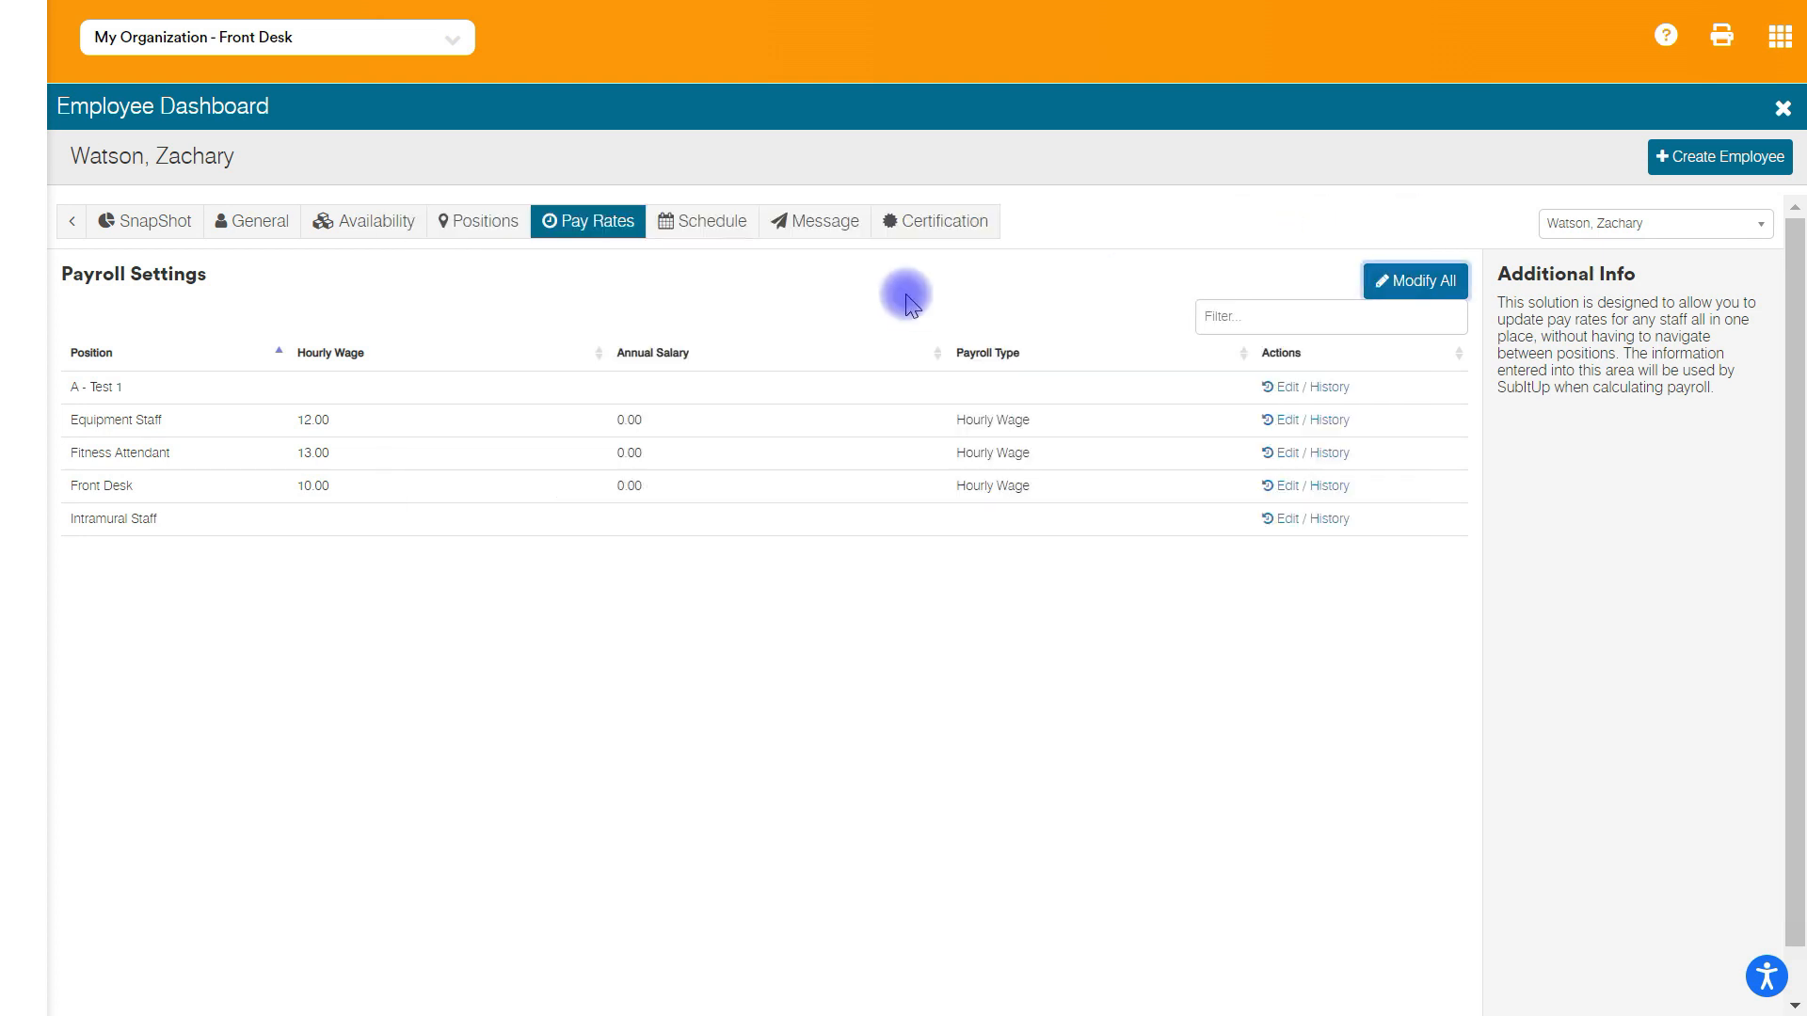